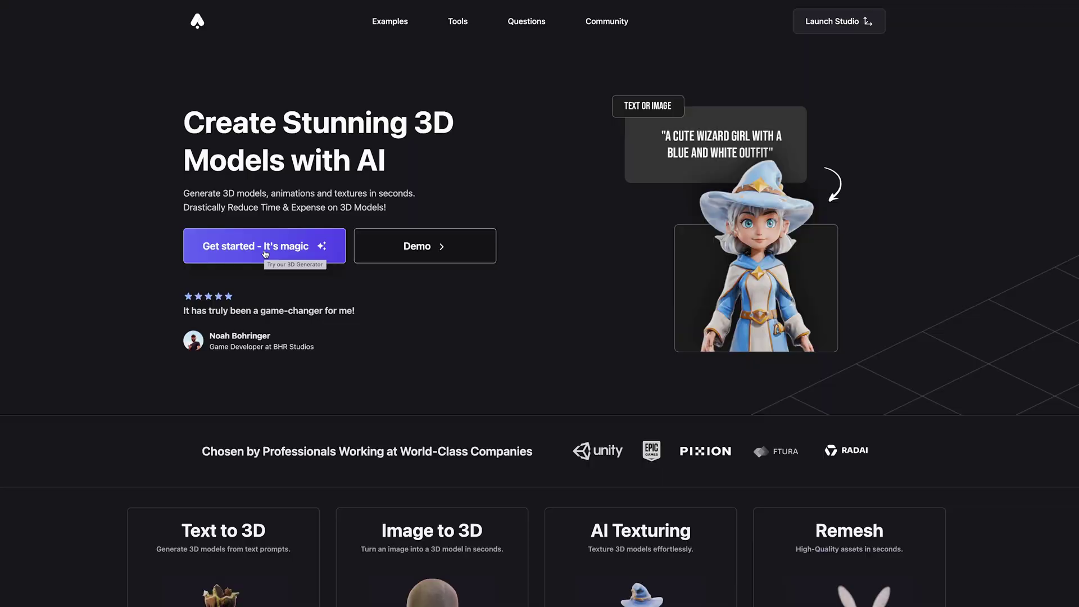
Enter the studio and browse the Tools list and the Generate Image Flux model dropdown
click(265, 254)
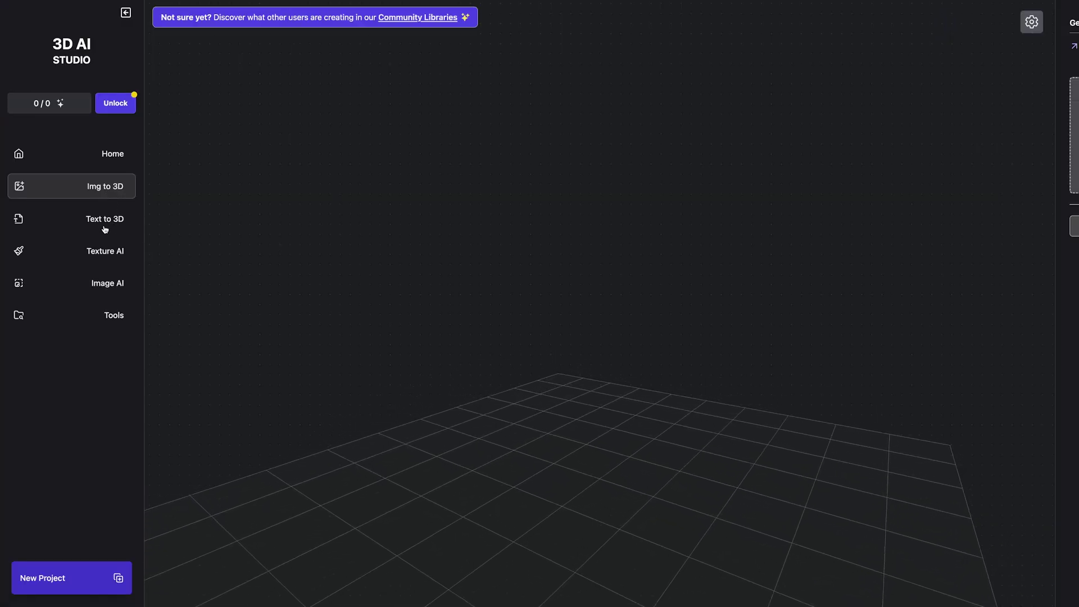
click(110, 318)
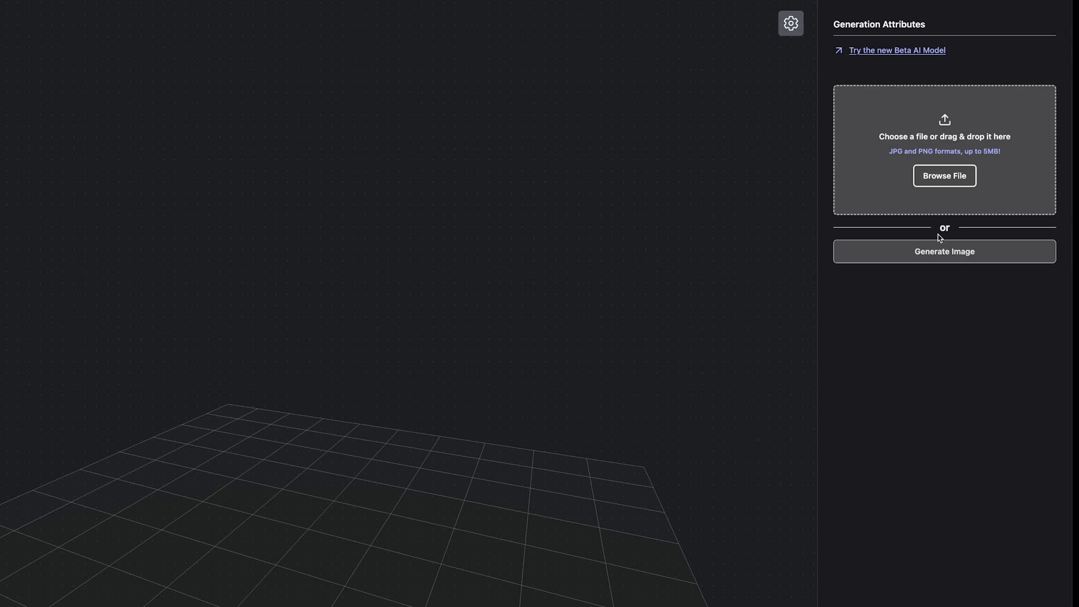
click(935, 253)
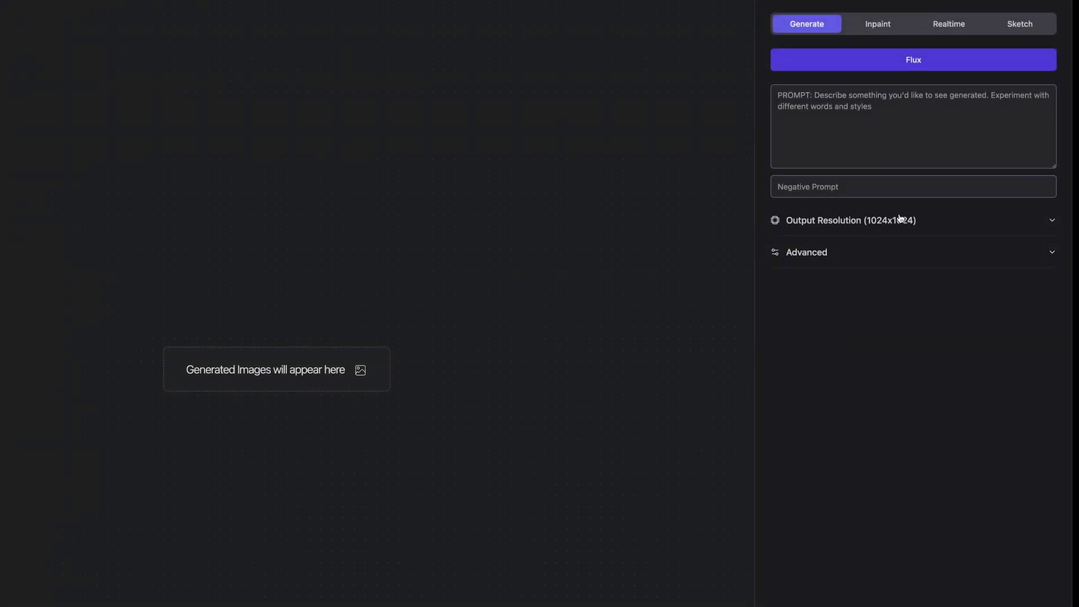
click(896, 58)
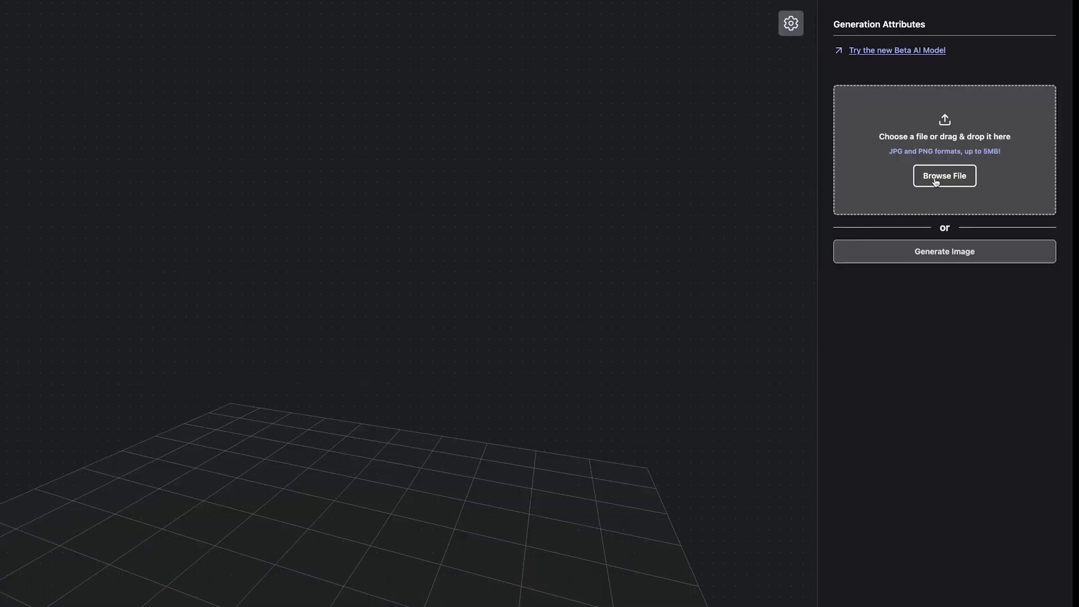
Generate a 3D model from the uploaded robot picture and orbit it to see the back and front
click(932, 182)
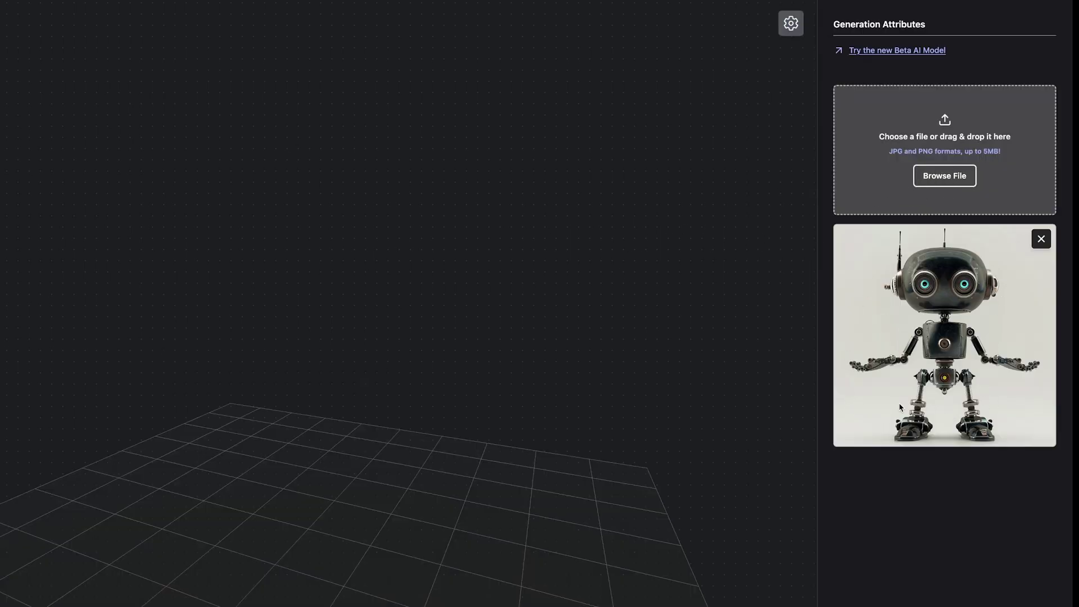
scroll(959, 437, down, 3)
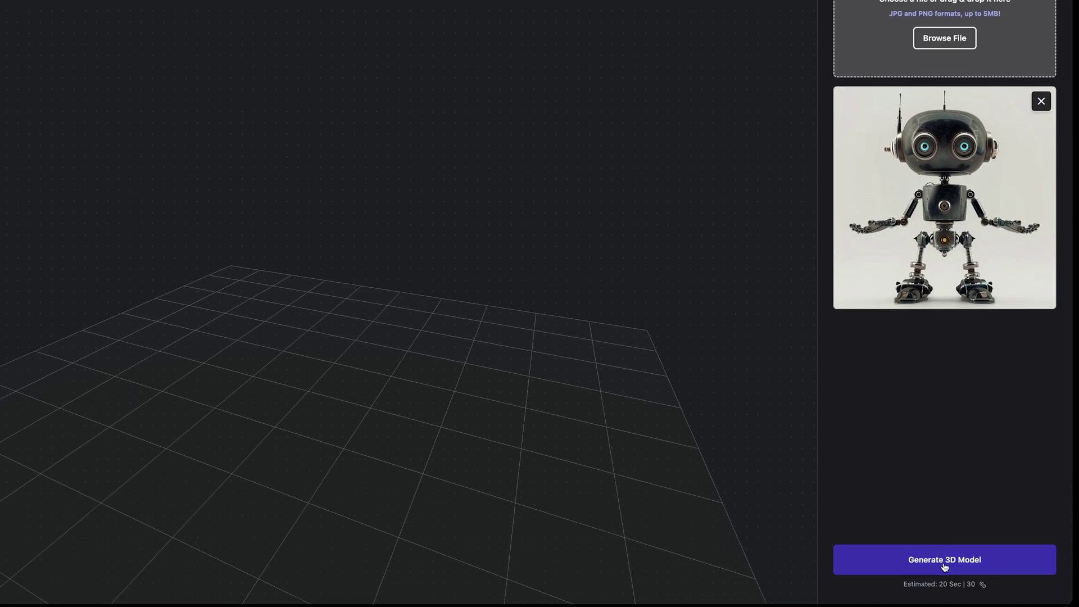
click(944, 560)
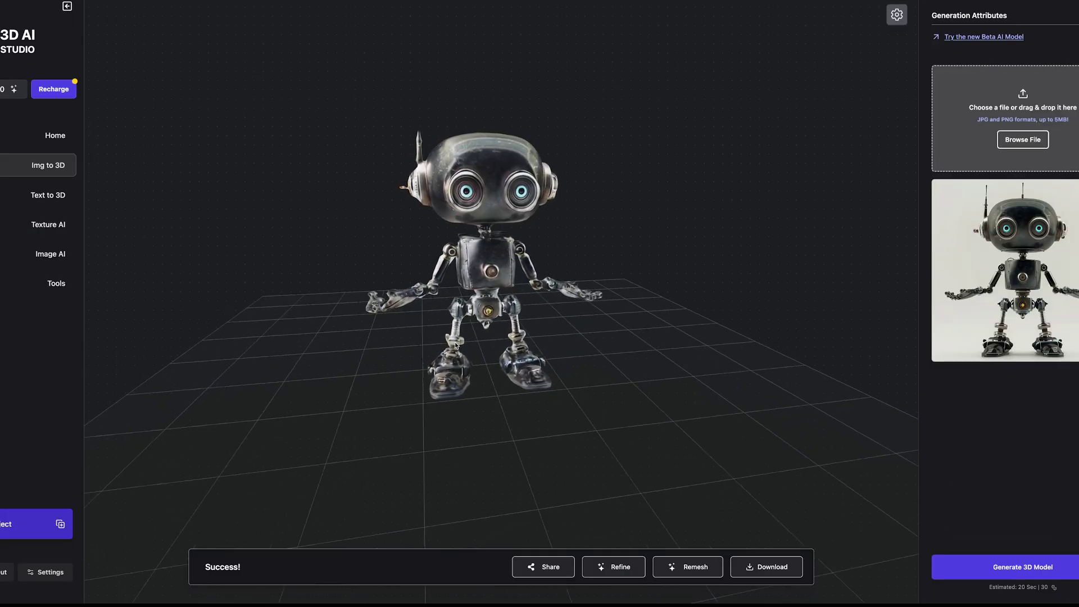
drag(402, 355, 552, 356)
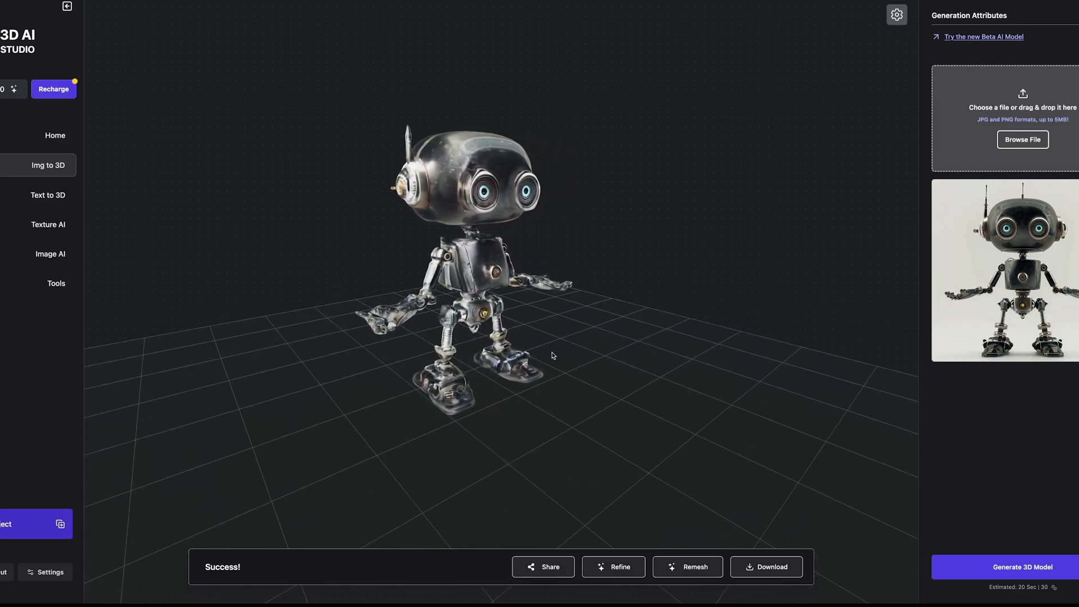
drag(553, 355, 376, 356)
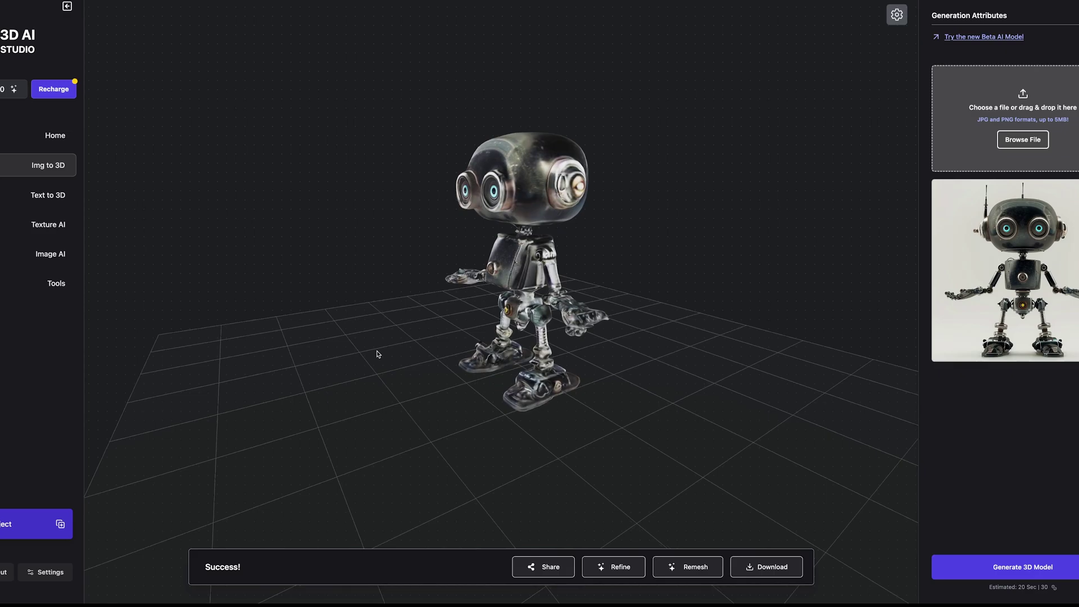
Look over the studio tools grid, then return to Img to 3D
click(57, 287)
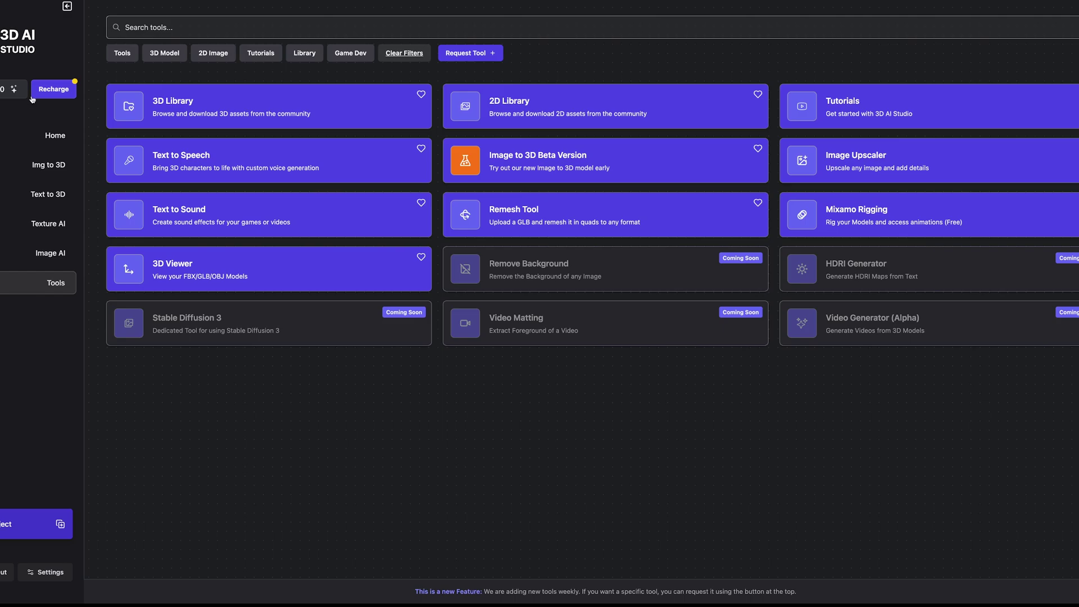
click(50, 164)
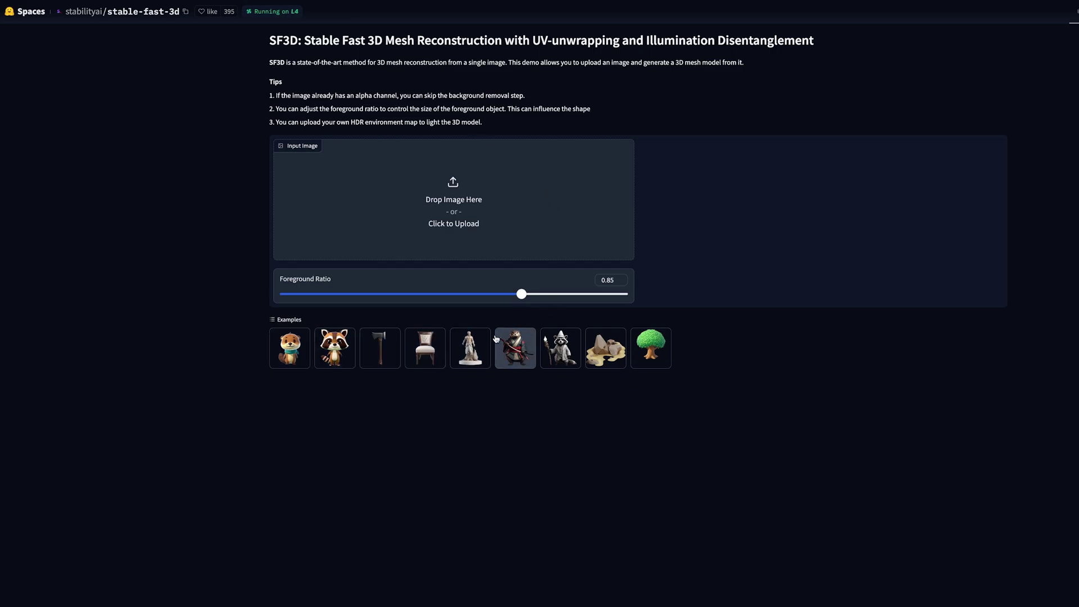
Generate a 3D raccoon from the raccoon example and rotate it to a side view
click(332, 354)
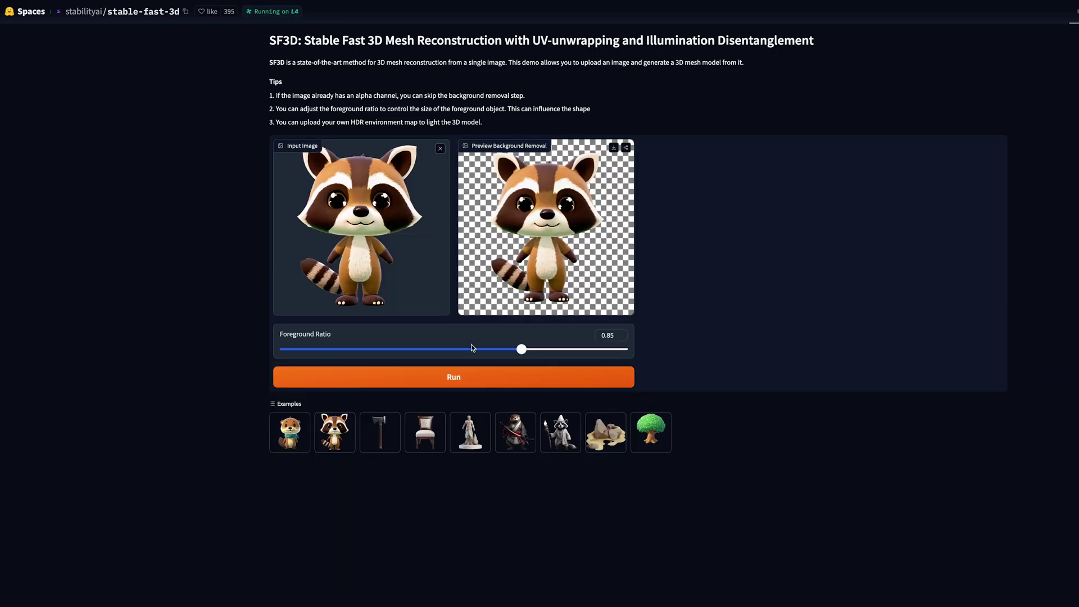
click(488, 383)
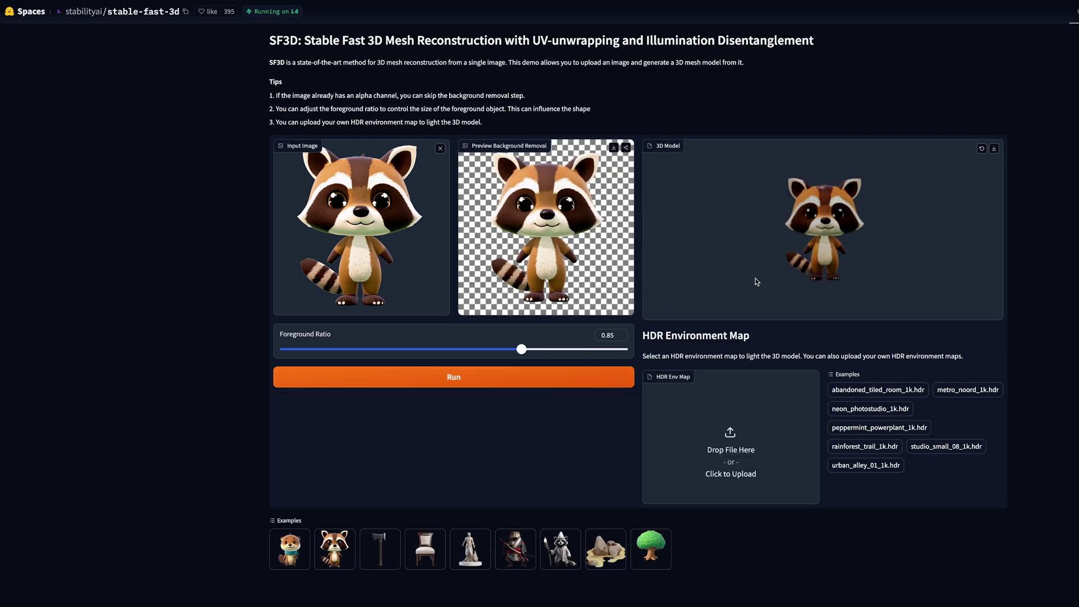
drag(757, 282, 888, 271)
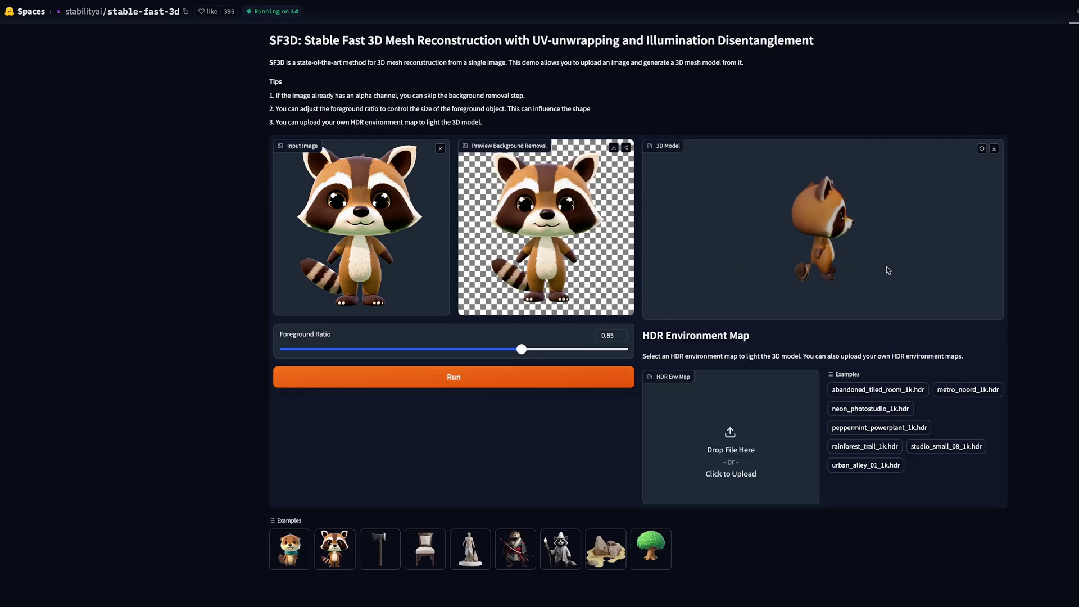
Generate a 3D tree from the tree example and turn it to an upright front view
click(650, 548)
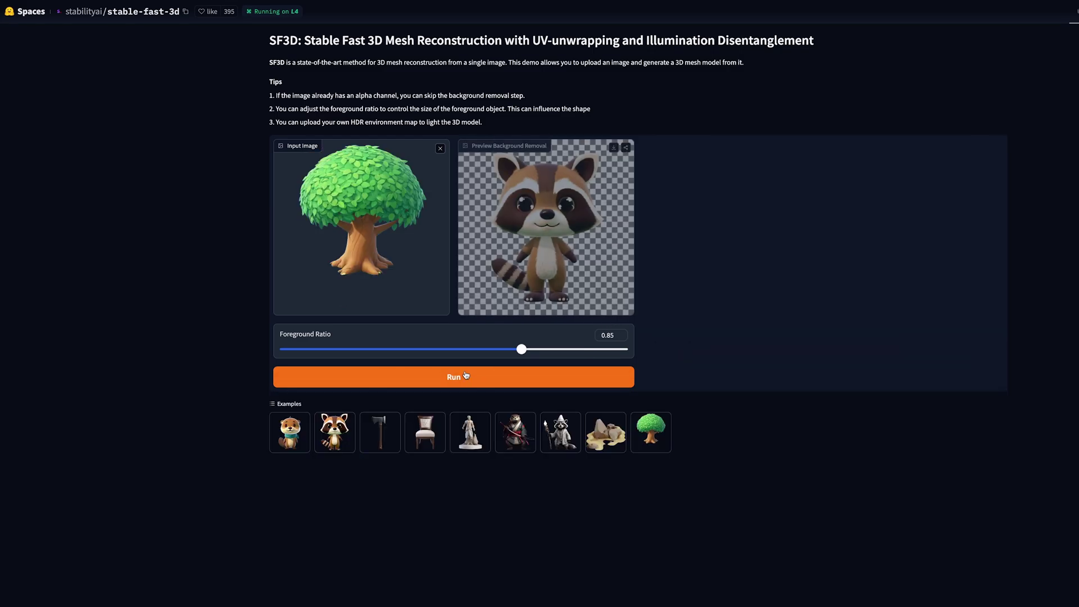
click(466, 375)
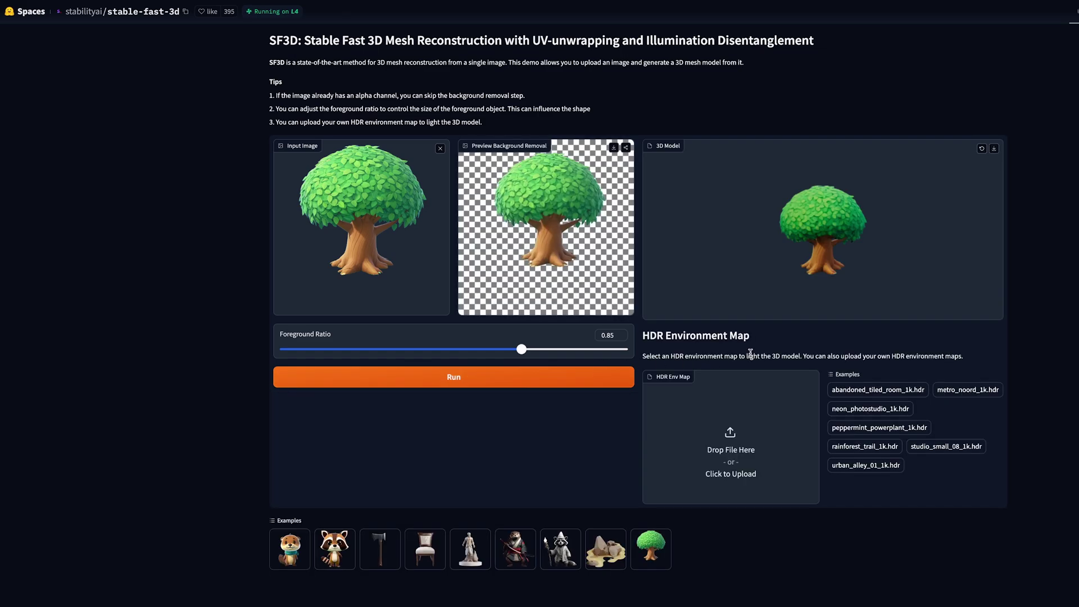
drag(749, 313, 800, 314)
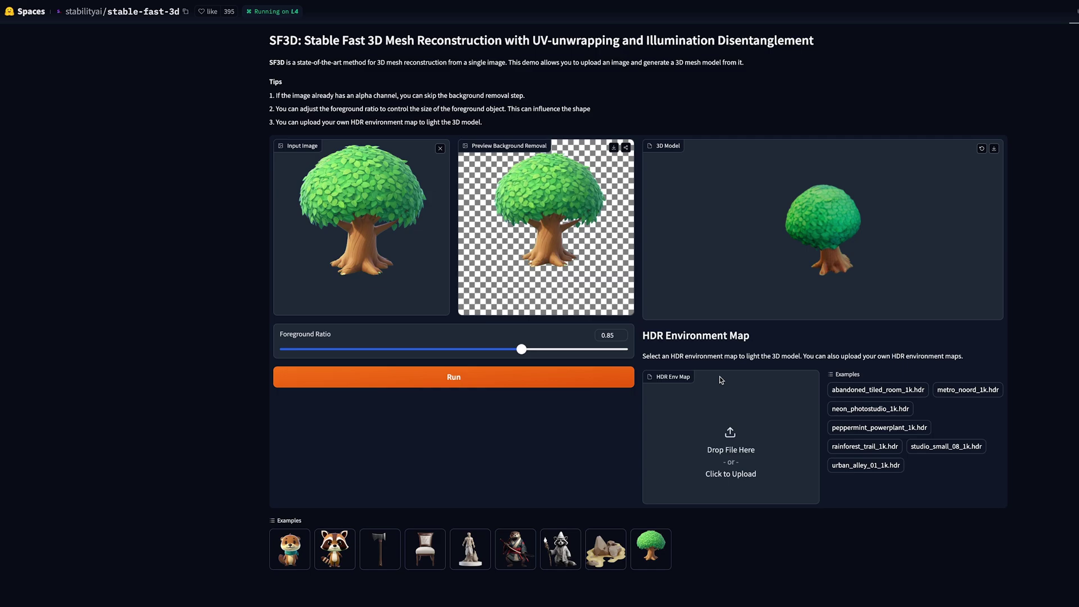
mouse_move(819, 257)
mouse_down()
mouse_move(898, 257)
mouse_move(812, 259)
mouse_up()
Replace the input with the robot picture, remove its background, and generate the 3D robot
click(440, 149)
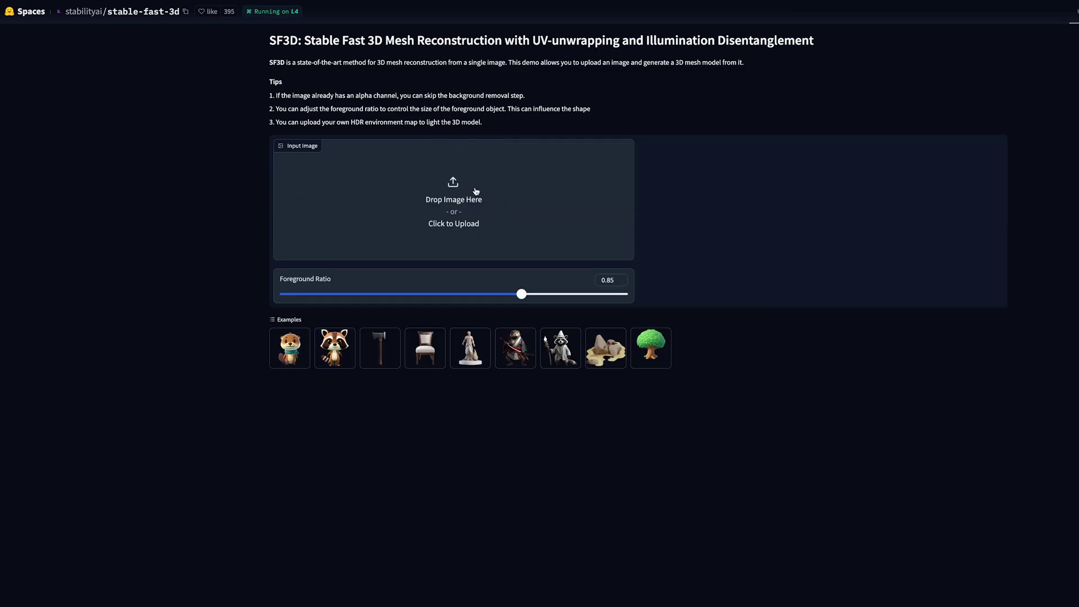
click(465, 202)
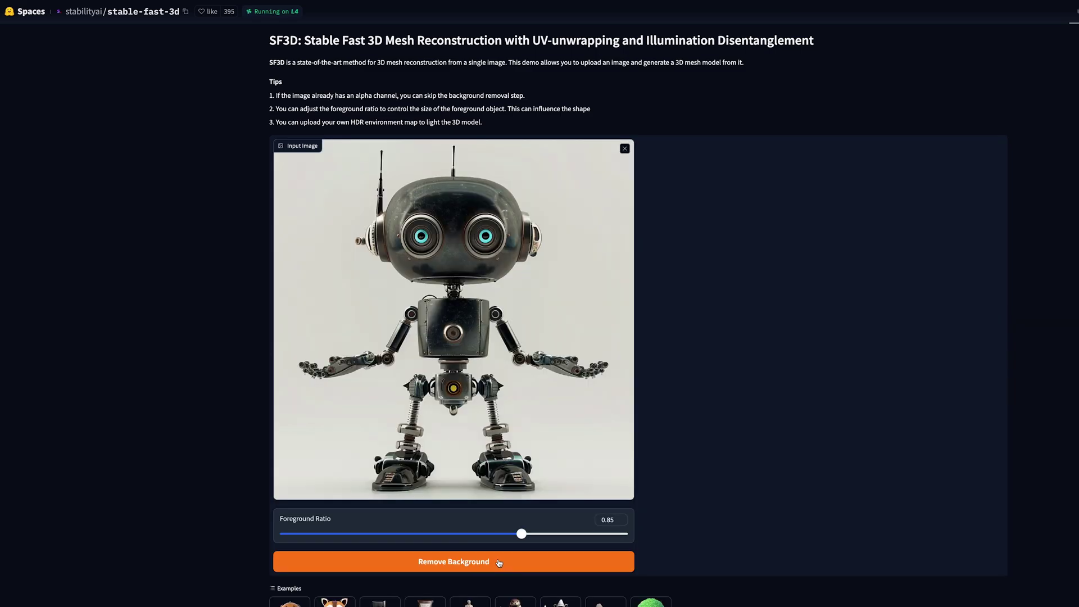
click(499, 562)
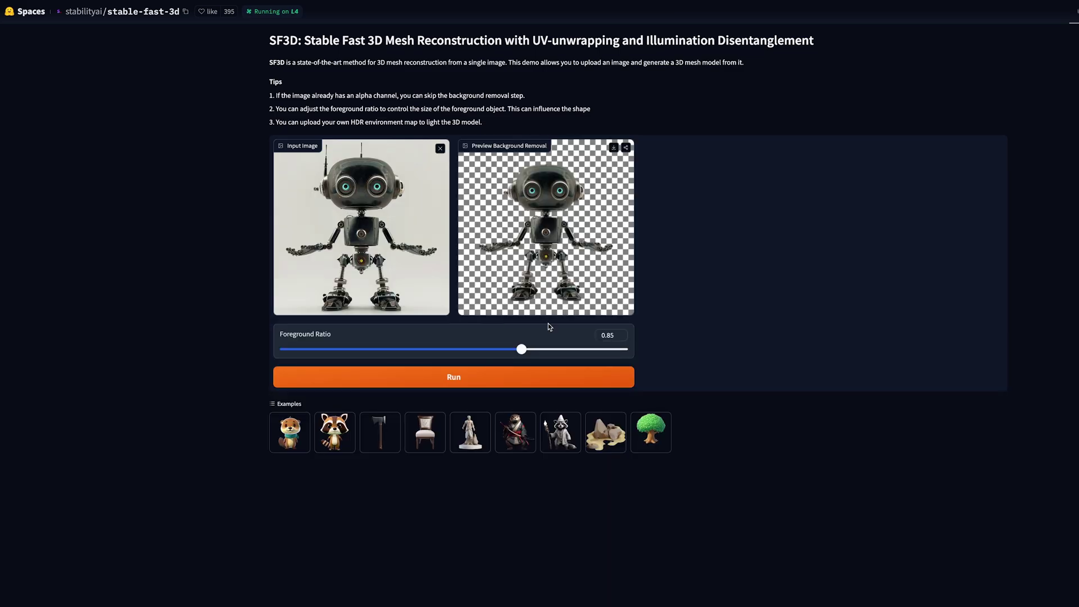
click(529, 381)
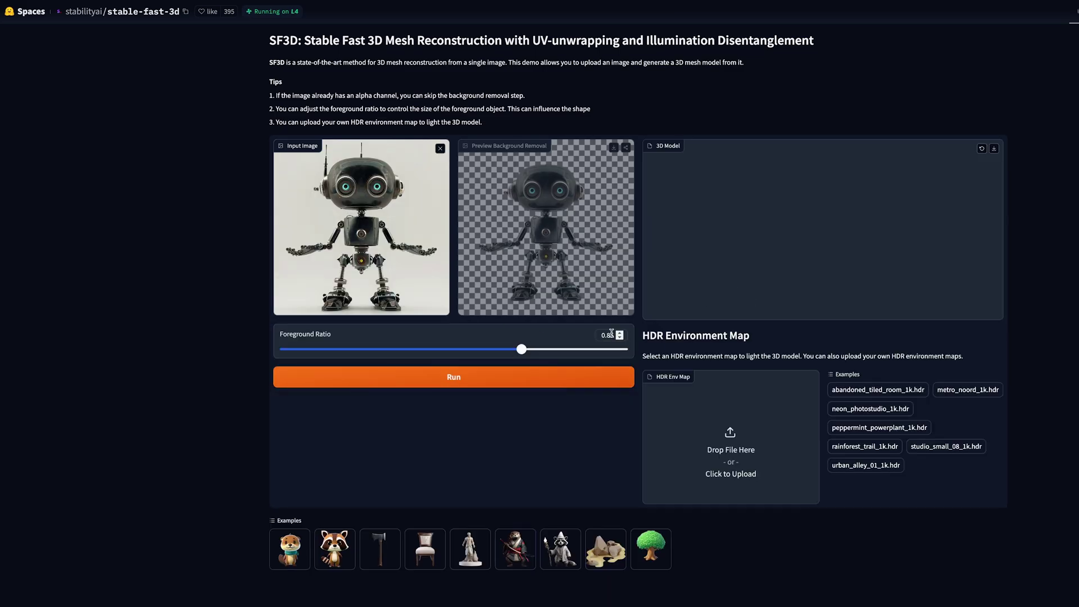
drag(773, 294, 781, 239)
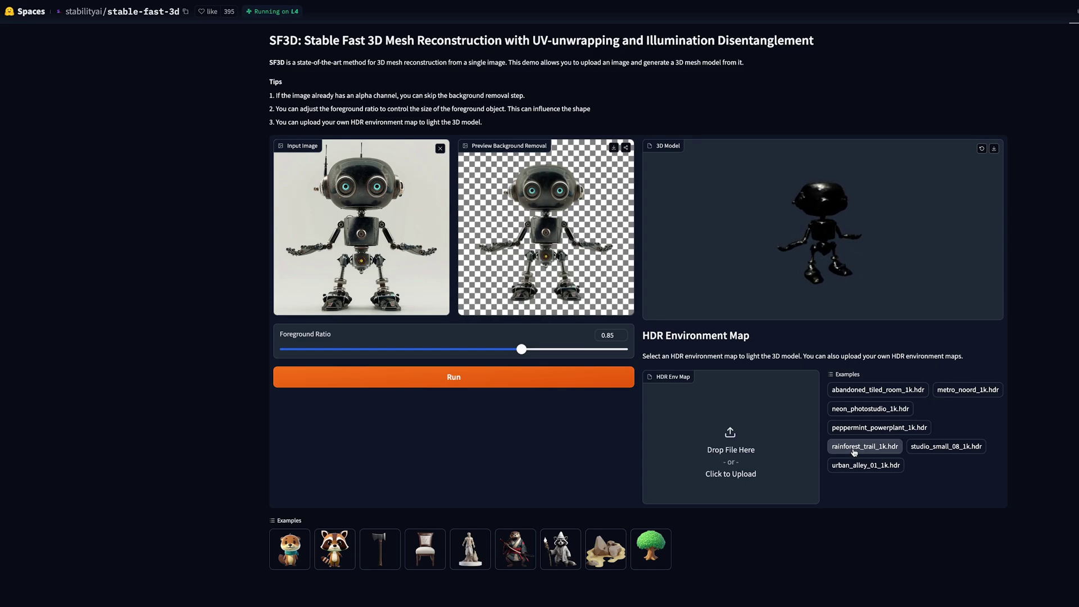
Light the robot with the abandoned_tiled_room_1k.hdr map and orbit it from side to front
click(865, 393)
drag(798, 238, 850, 256)
scroll(810, 224, up, 5)
scroll(865, 255, down, 5)
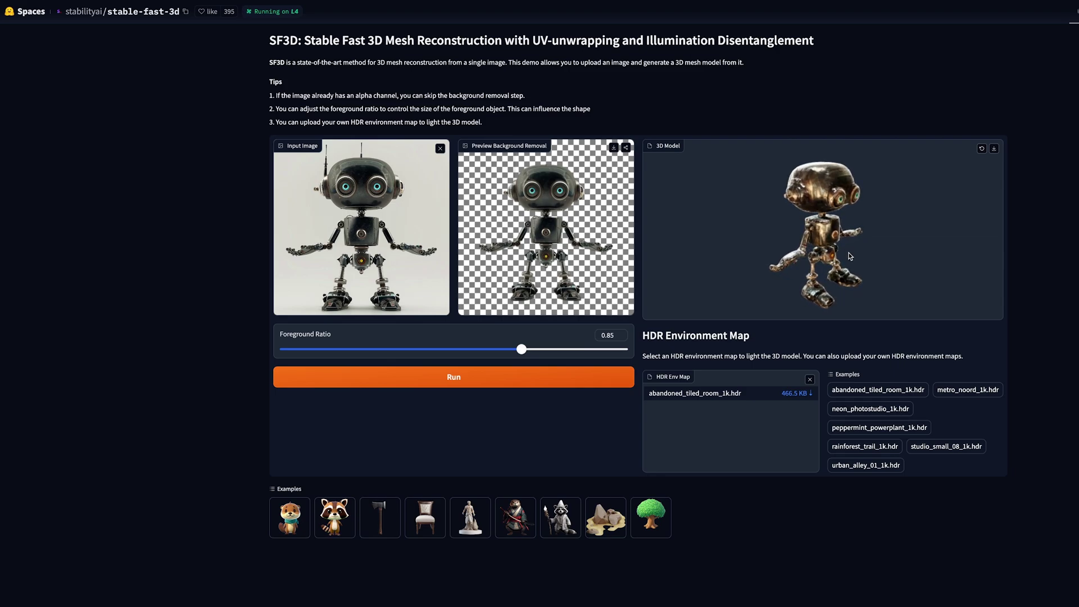
mouse_move(850, 253)
mouse_down()
mouse_move(773, 268)
mouse_move(880, 259)
mouse_move(837, 242)
mouse_up()
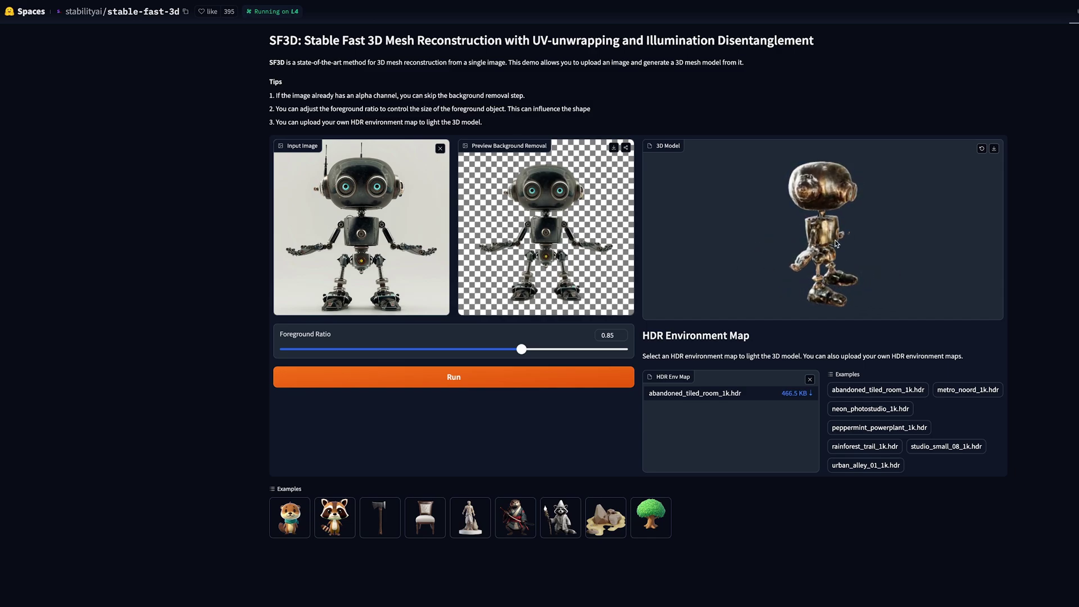
drag(768, 251, 871, 266)
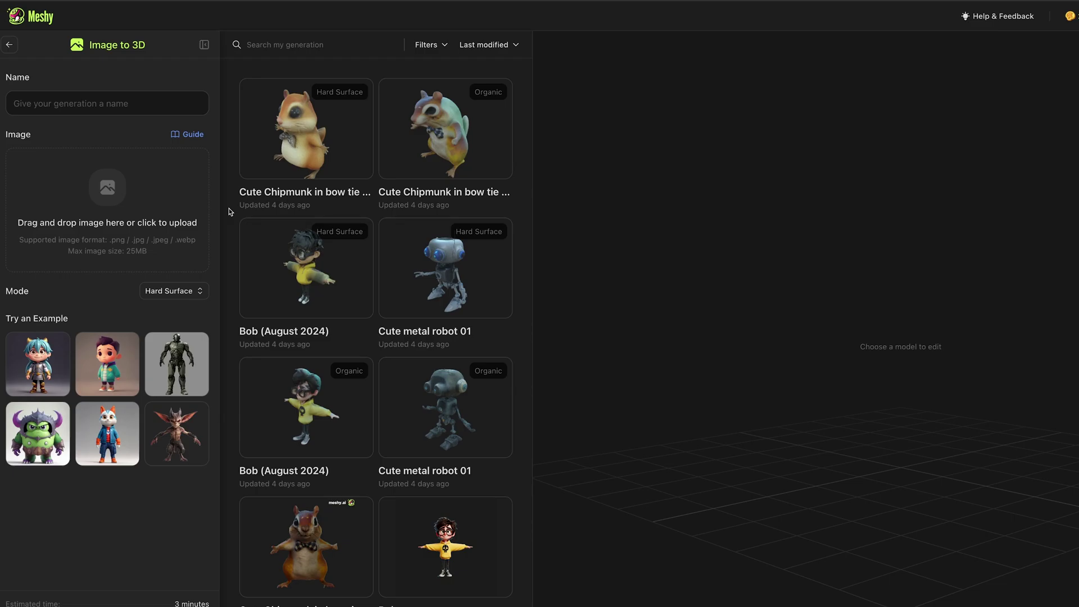
Preview the Bob model, comparing its Organic and Hard Surface (August 2024) versions
drag(129, 227, 129, 225)
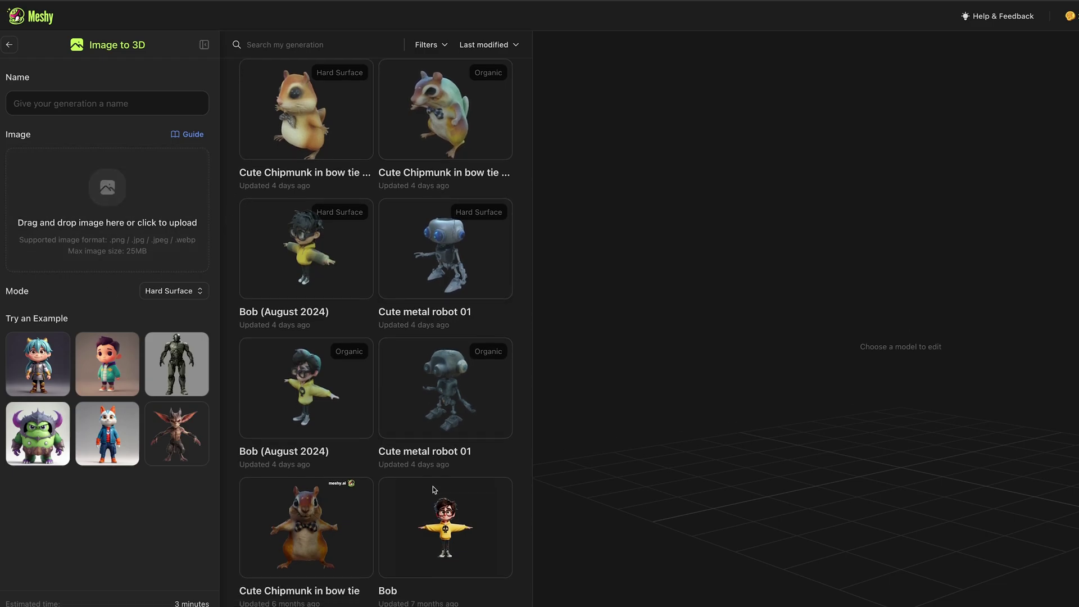
scroll(433, 487, down, 1)
click(444, 517)
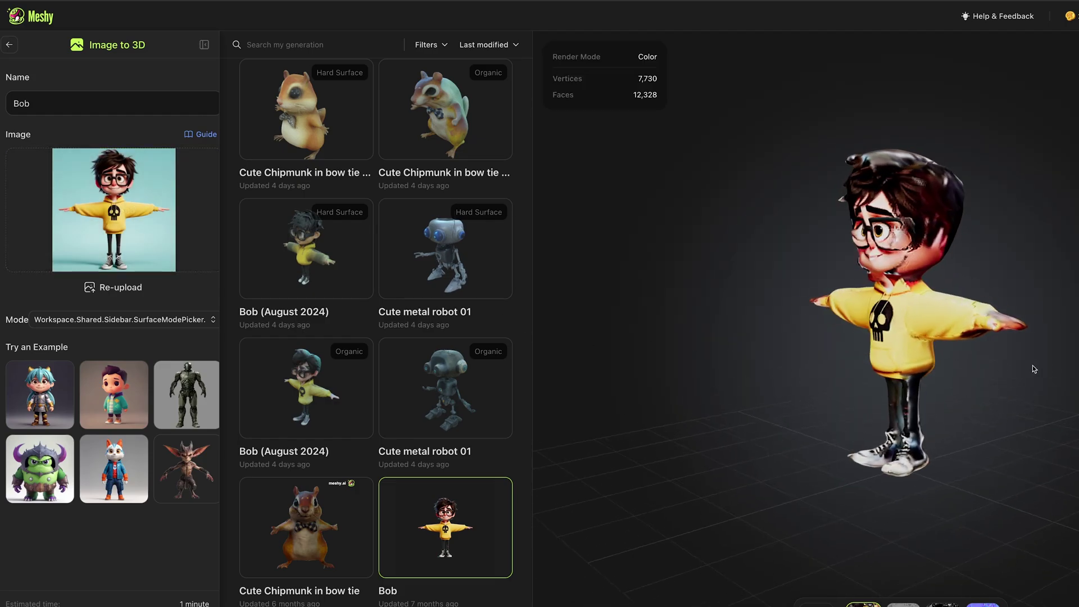
drag(914, 355, 939, 318)
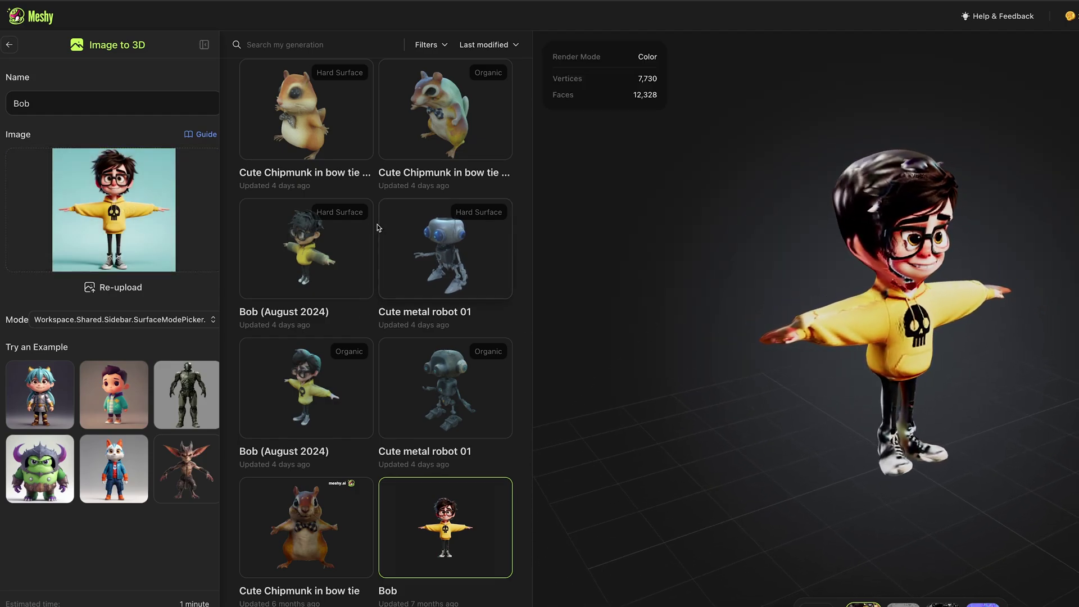
click(303, 388)
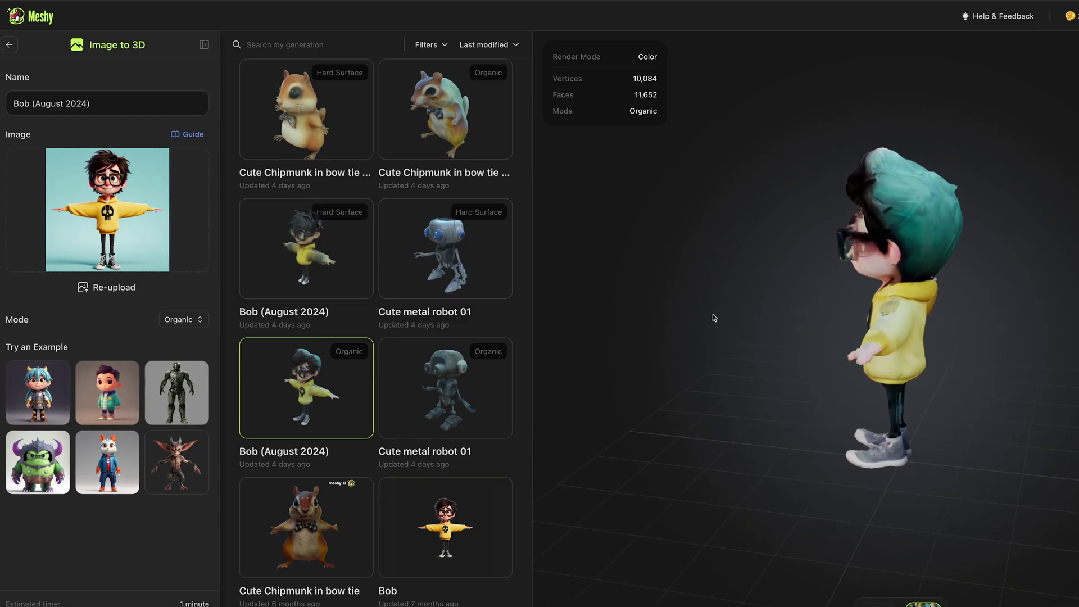
click(306, 270)
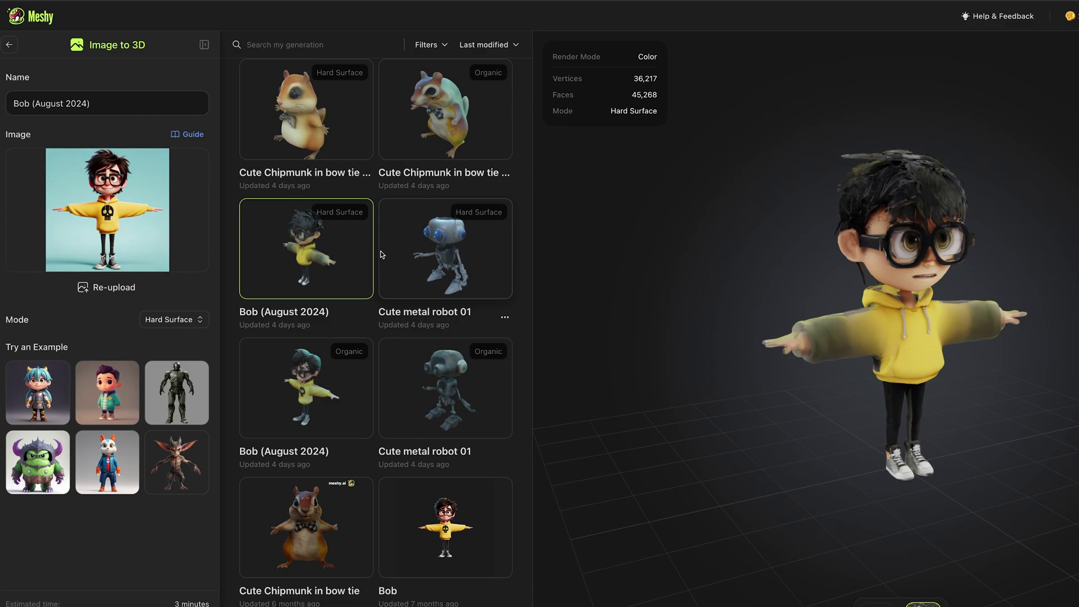
Compare the Organic and Hard Surface versions of Cute metal robot 01
click(470, 376)
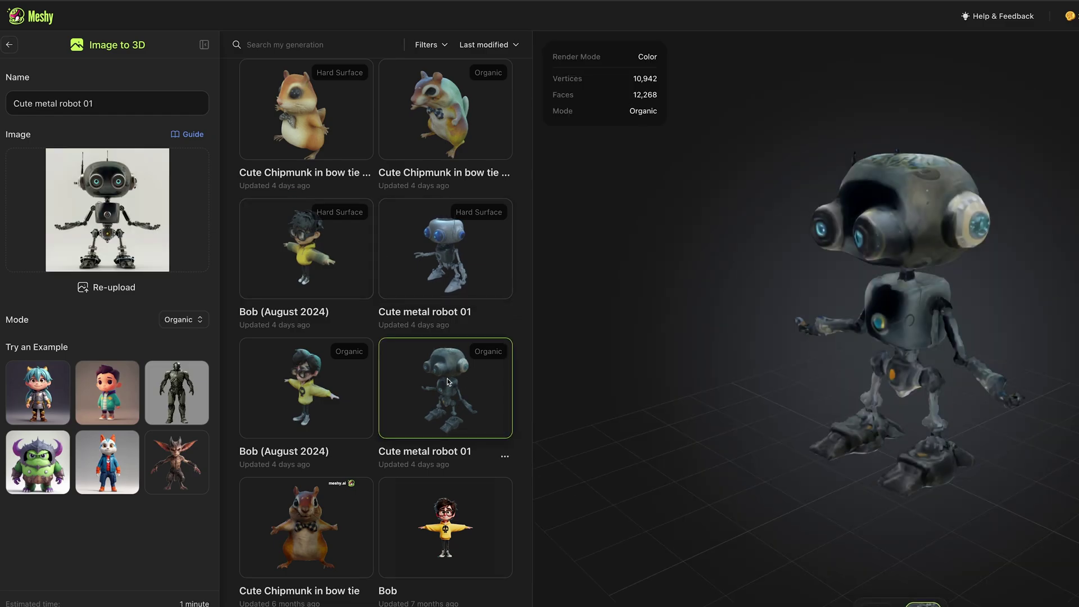
drag(815, 362, 822, 314)
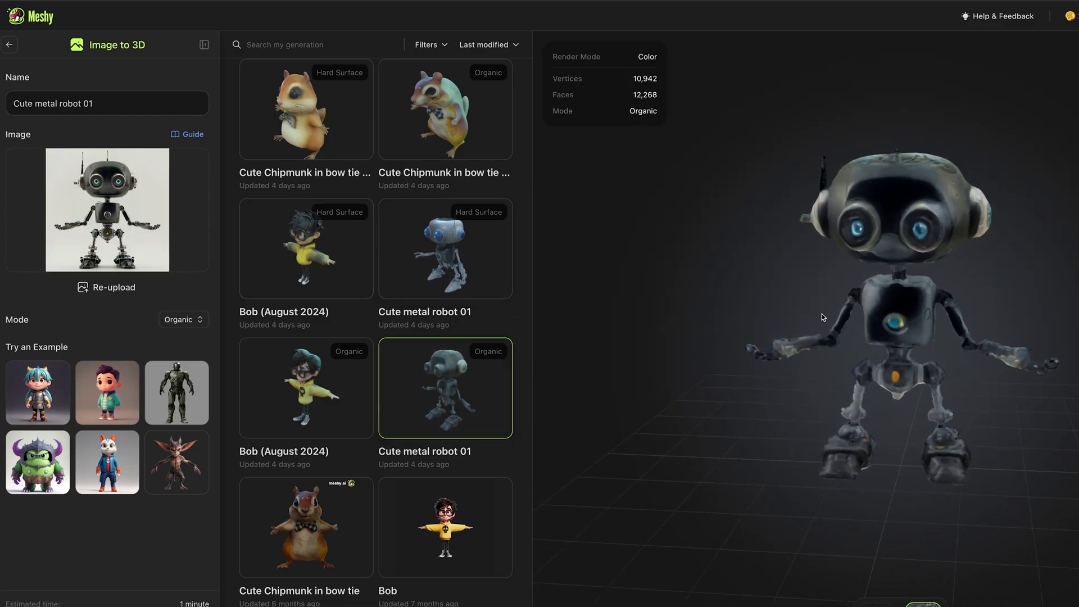
click(439, 267)
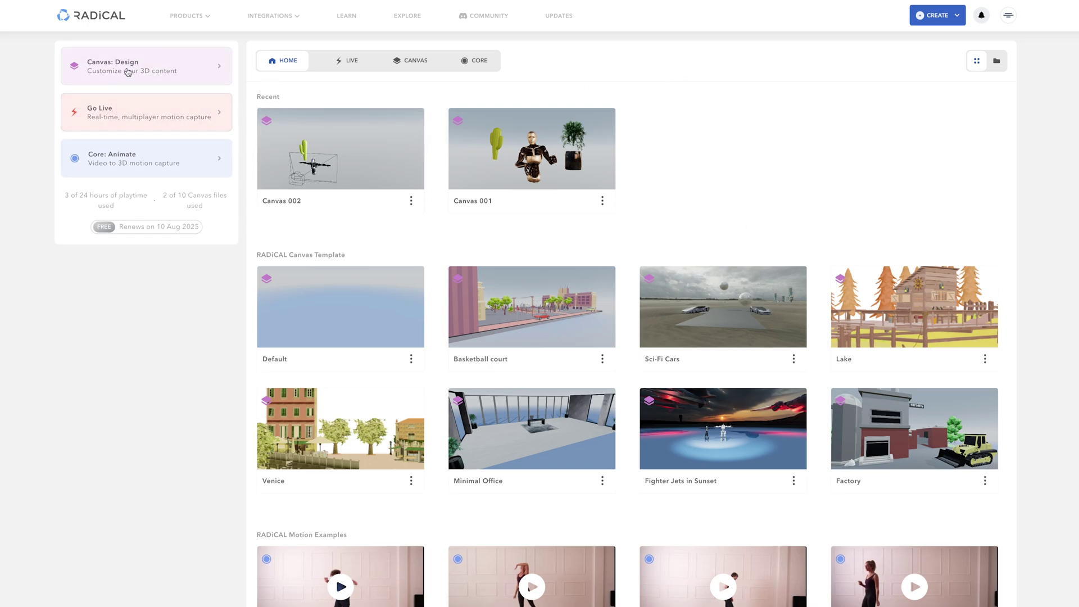
Start Canvas 003 from a blank canvas and place the Assets cartoon cactus at its centre
click(167, 74)
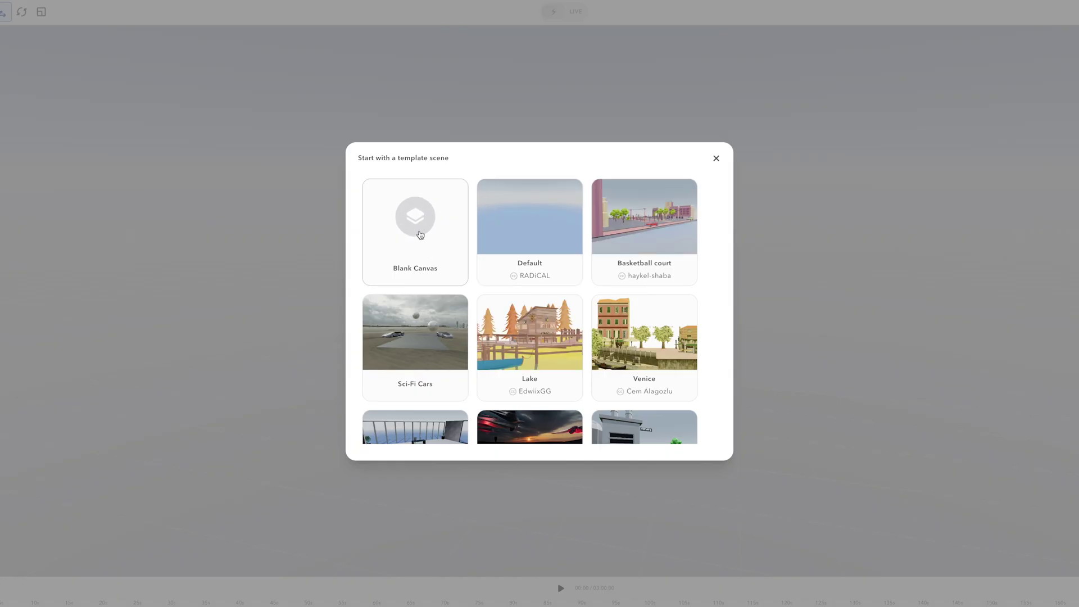
click(414, 229)
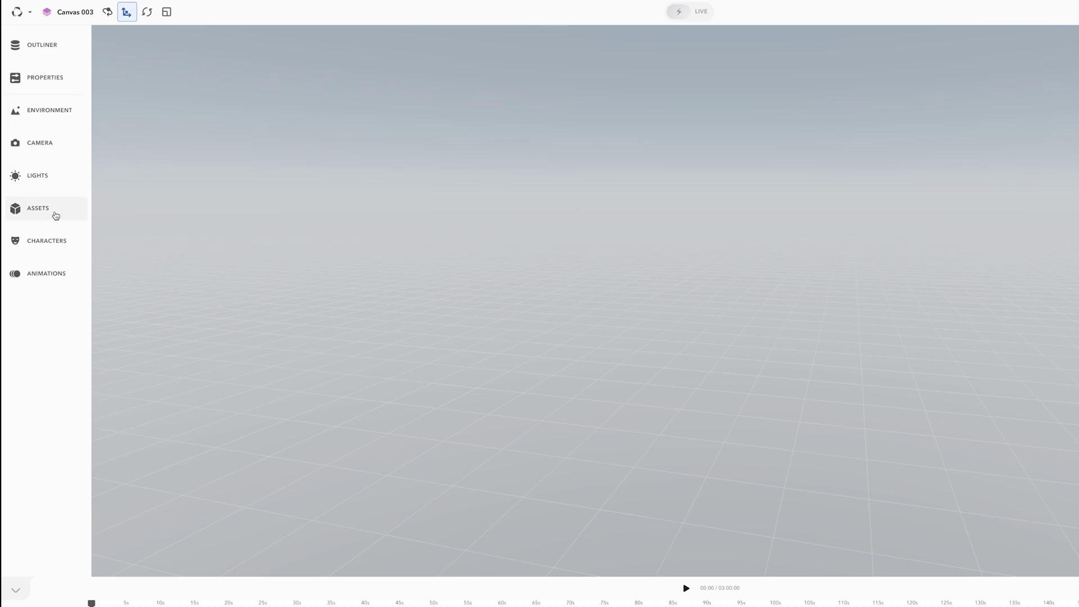
click(56, 215)
drag(130, 225, 522, 333)
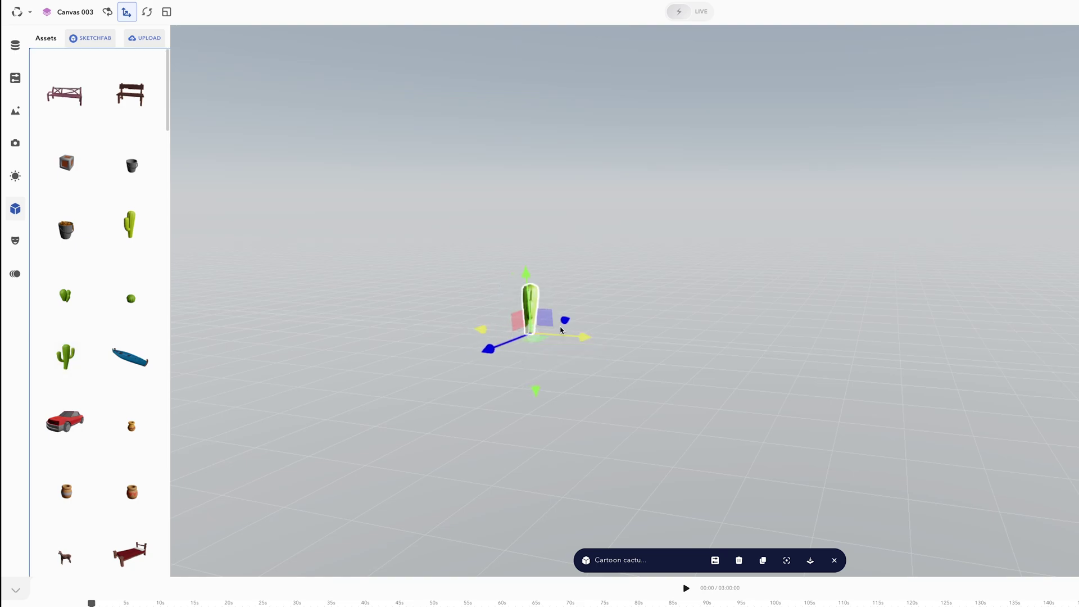
key(e)
key(r)
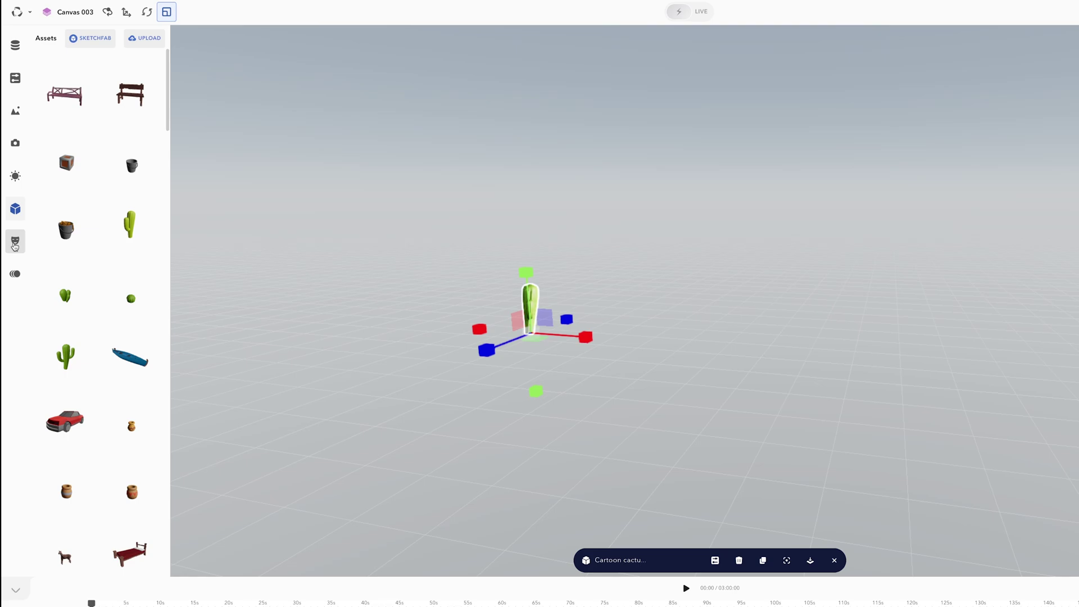
Drag the robot character from Characters into the scene right of the cactus
click(15, 246)
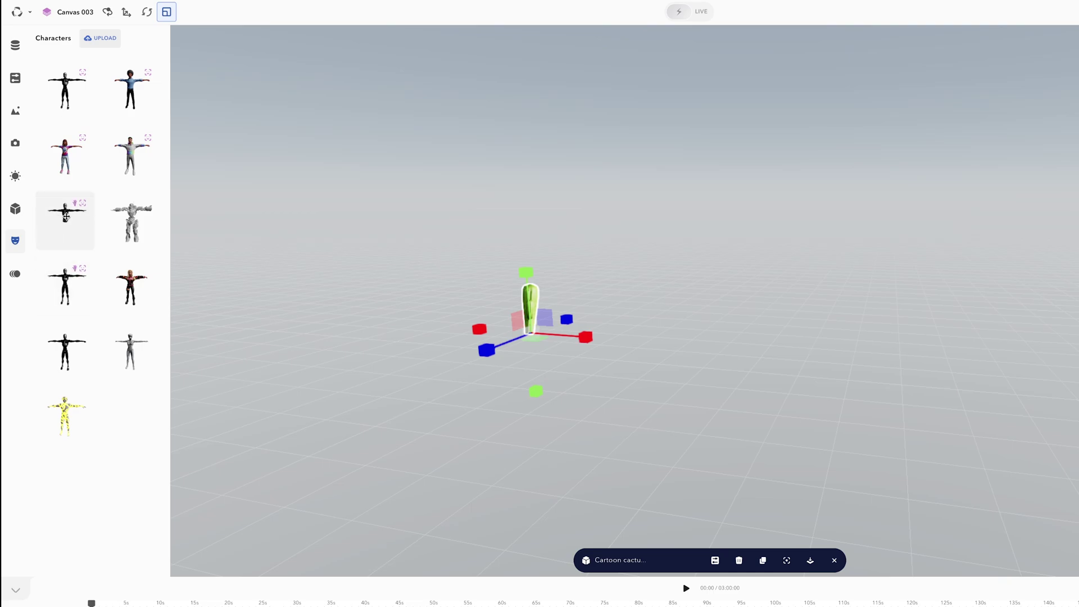
drag(65, 217, 661, 520)
Add a Wide 35 mm camera facing the robot and preview the shot through Camera 1
click(16, 145)
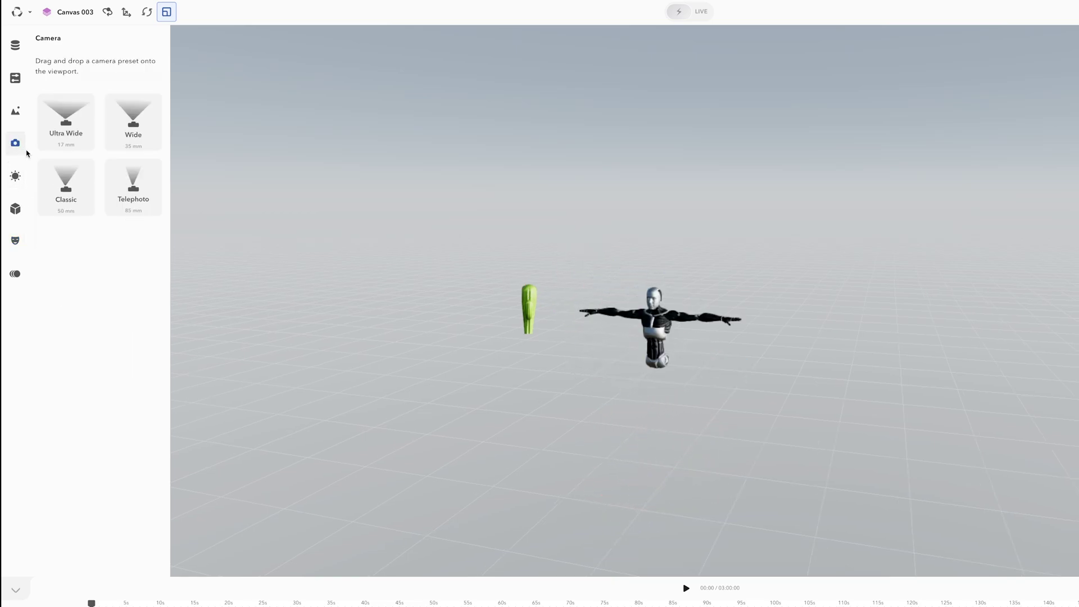
drag(134, 131, 572, 390)
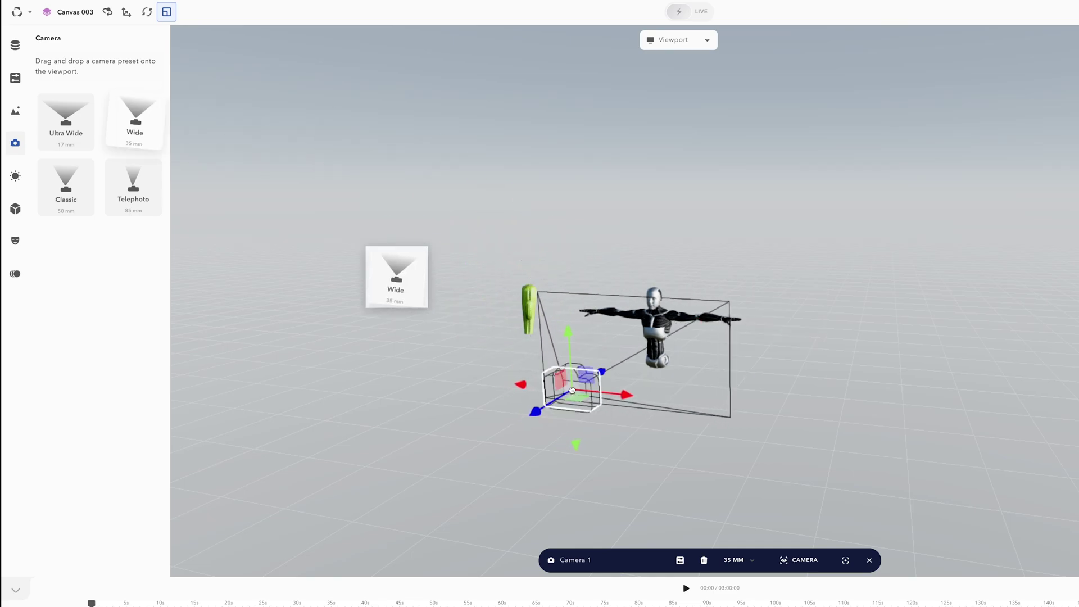
click(666, 44)
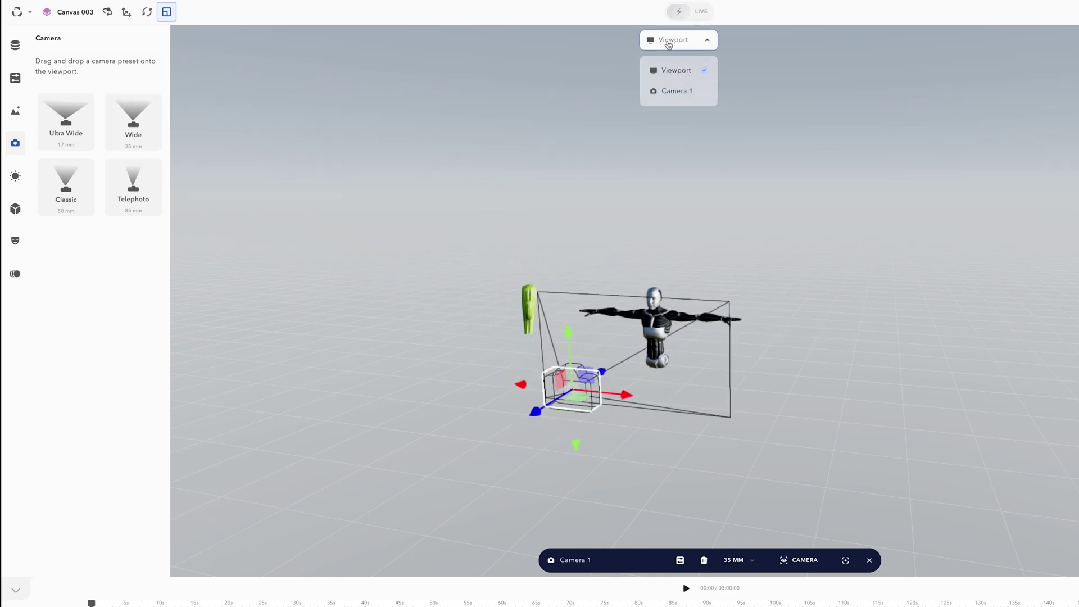
click(675, 92)
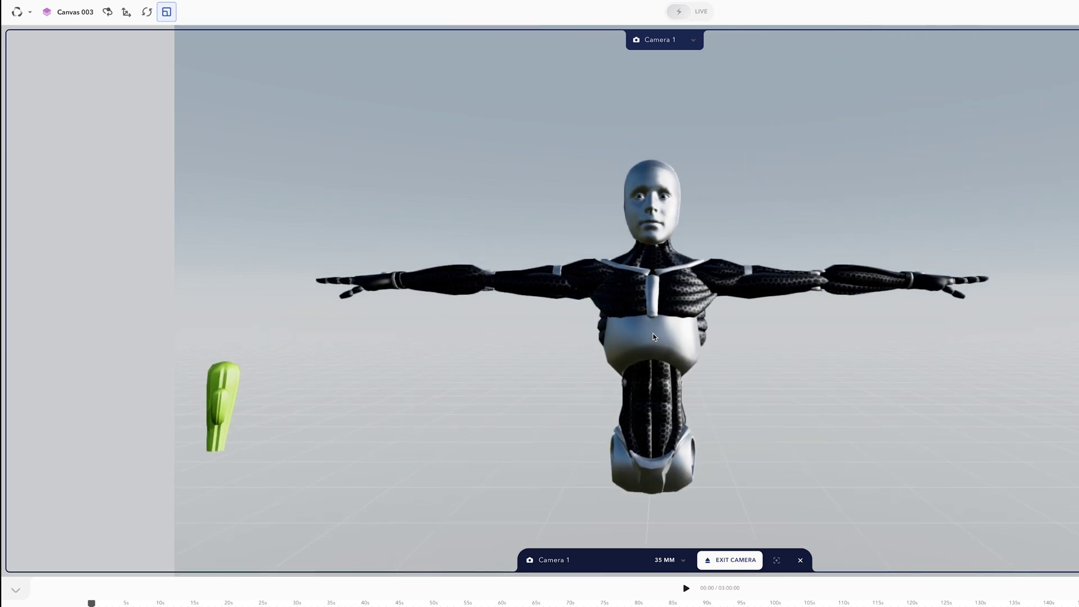
key(Escape)
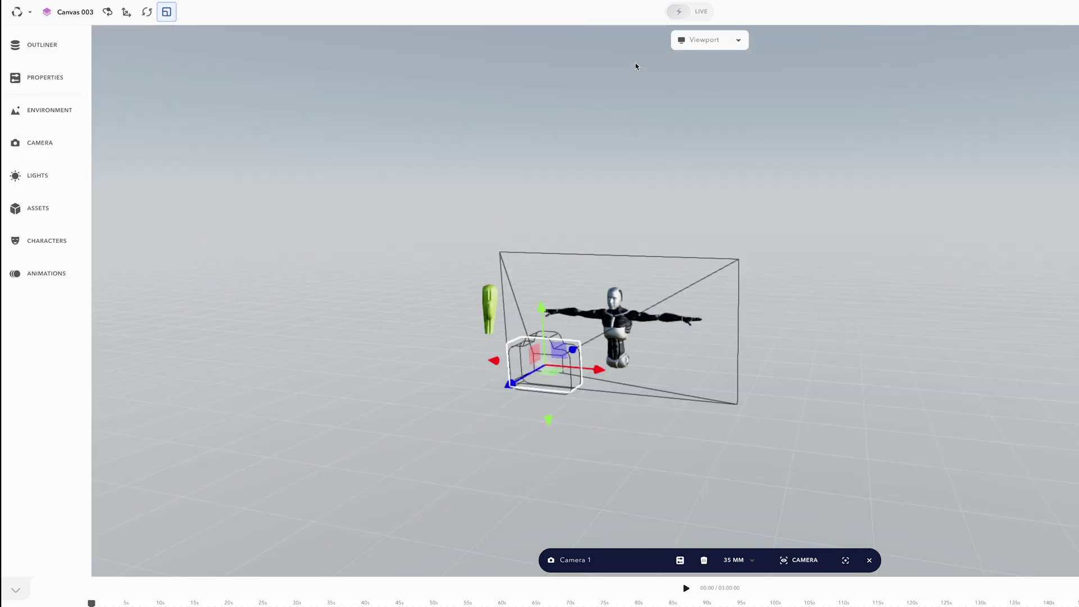
Move the cactus along X, closer to the robot within the camera's frame
click(495, 298)
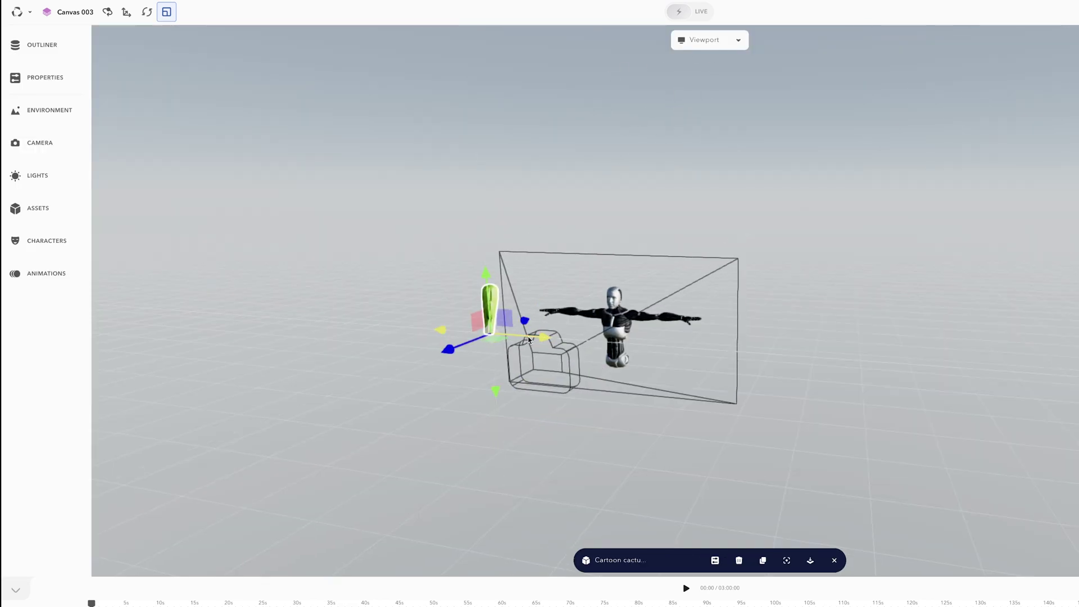
drag(529, 339, 735, 355)
scroll(735, 355, down, 3)
scroll(731, 348, up, 5)
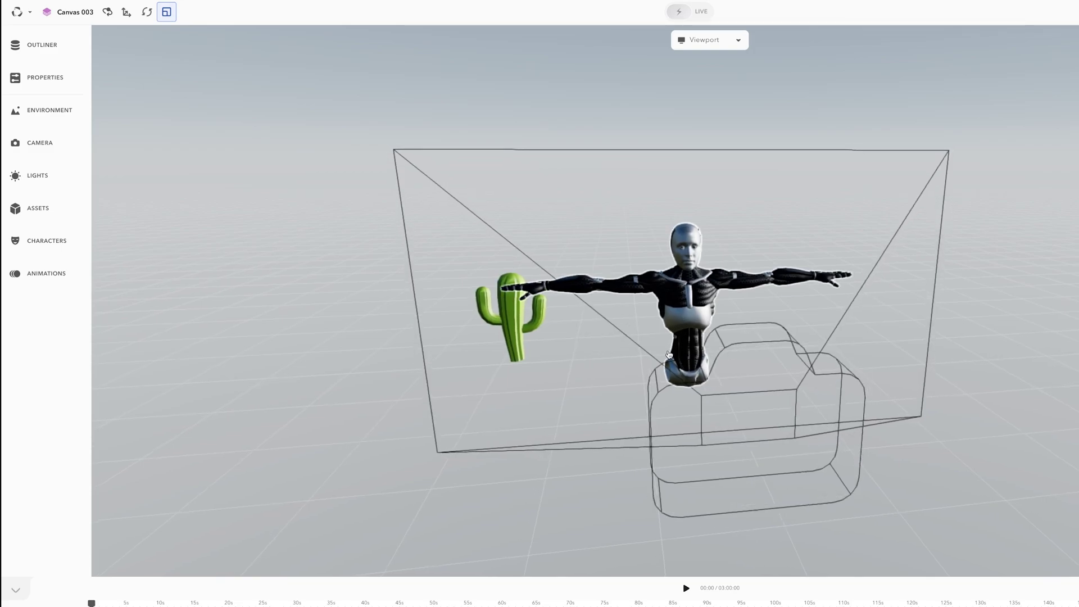
drag(669, 355, 682, 350)
Take the robot live through the Canvas 002 session and join as the actor via Go Live (you)
click(698, 313)
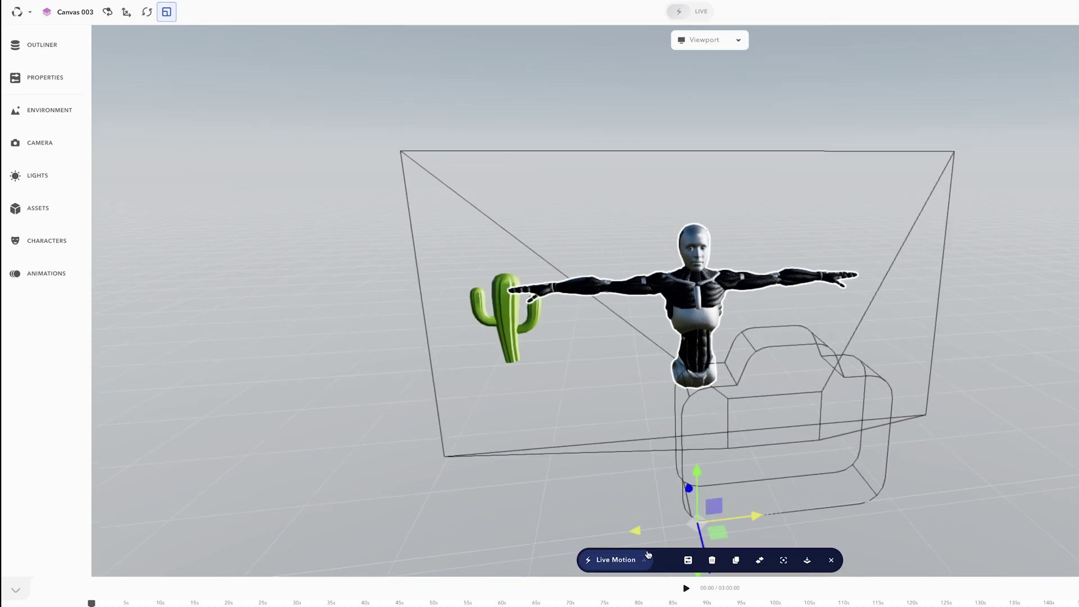
click(630, 563)
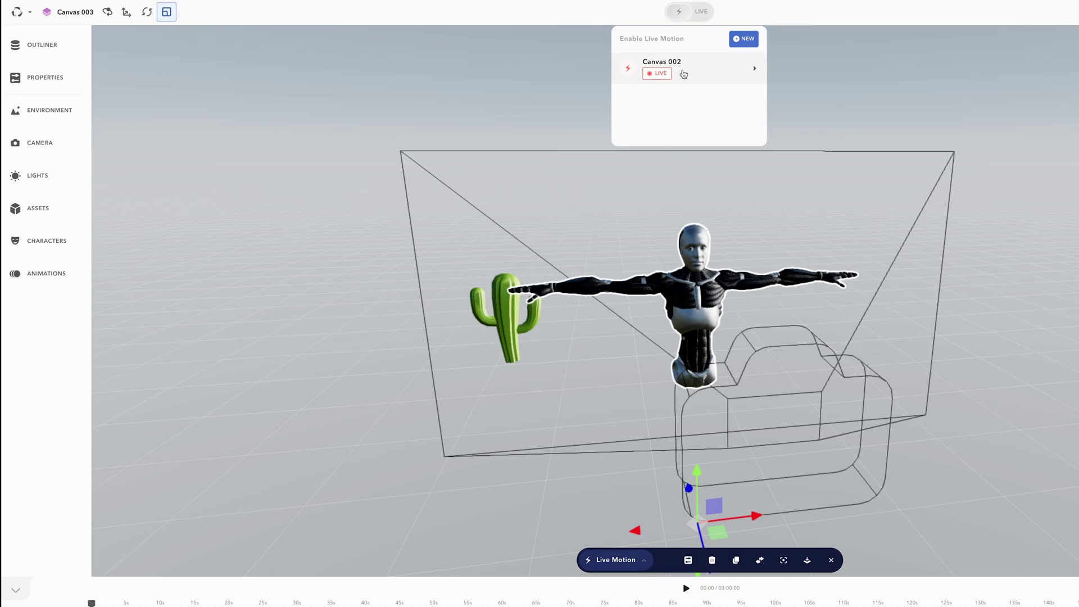
click(684, 75)
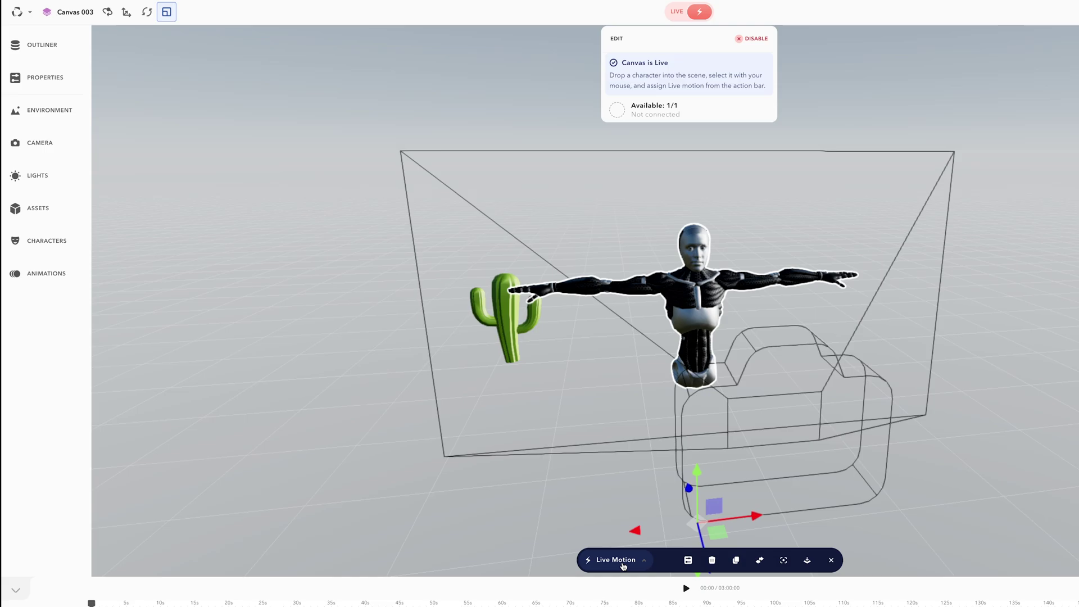
click(623, 562)
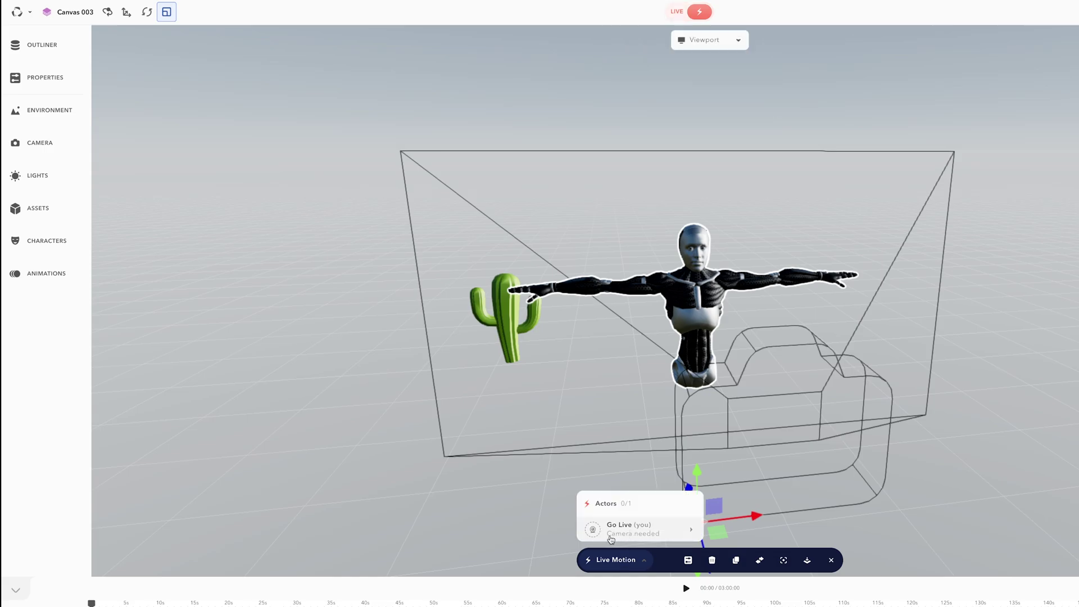
click(643, 529)
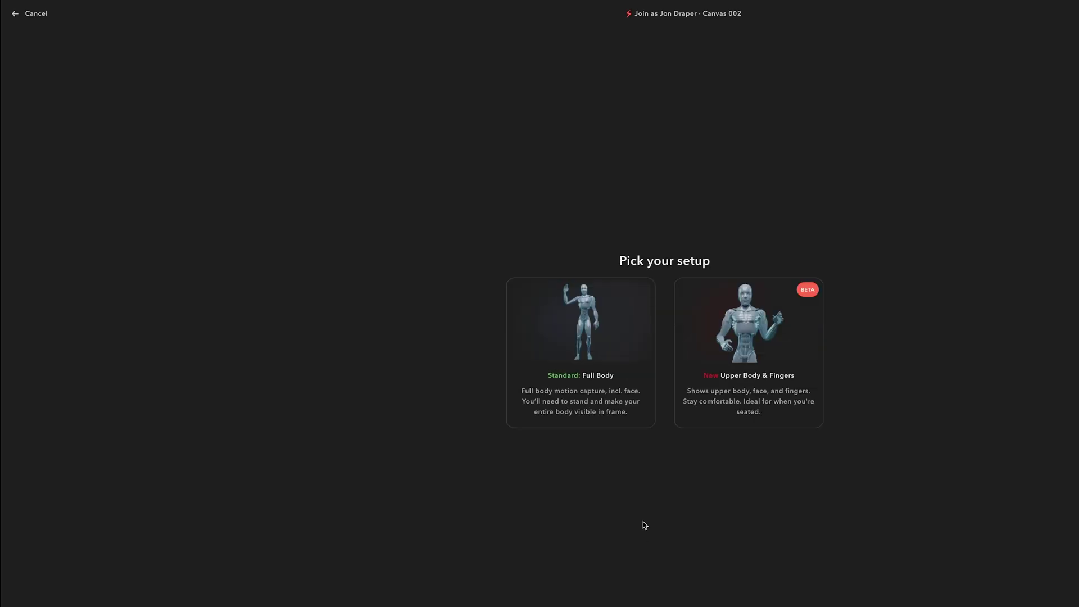
Pick the New Upper Body & Fingers setup and continue to the Ready when you are panel
click(779, 330)
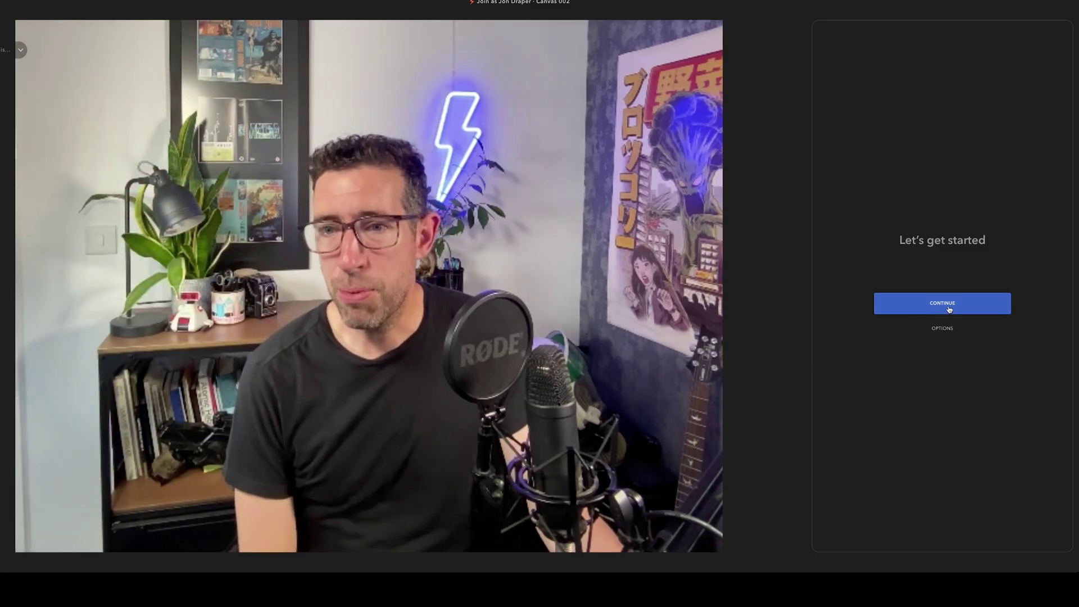
click(949, 309)
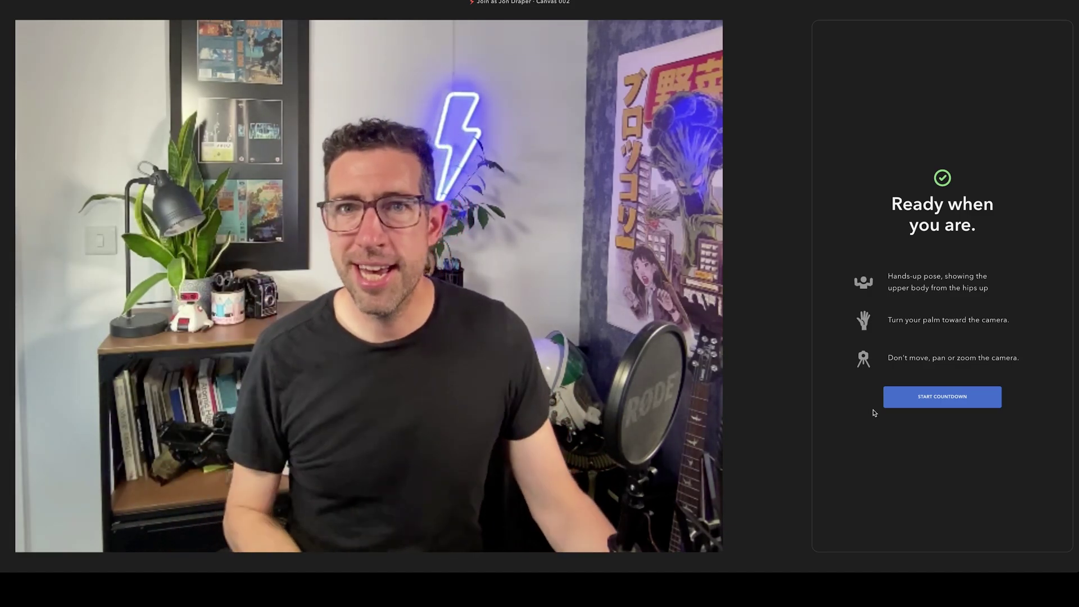
Start the capture countdown so the robot follows the webcam, then view through Camera 1
click(943, 396)
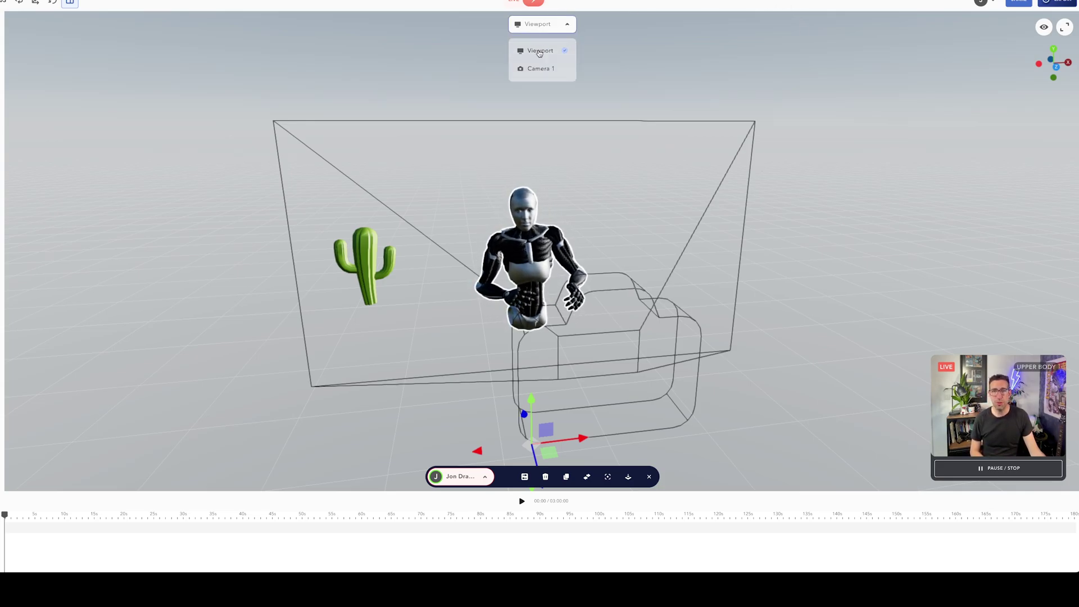
click(548, 70)
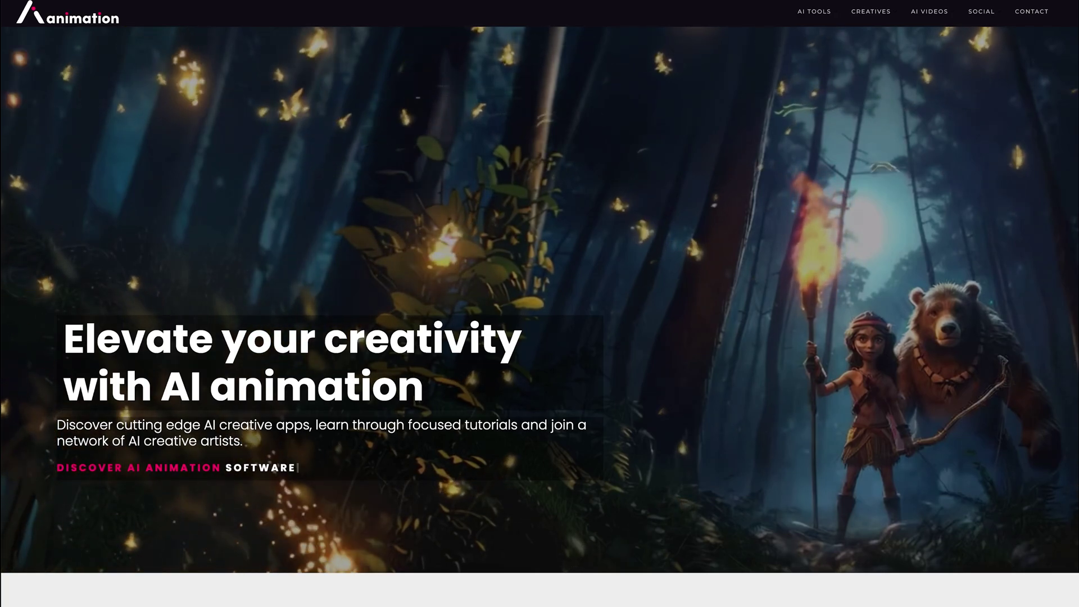
Scroll down the AIAnimation.com homepage to the AI videos showcase
scroll(540, 304, down, 5)
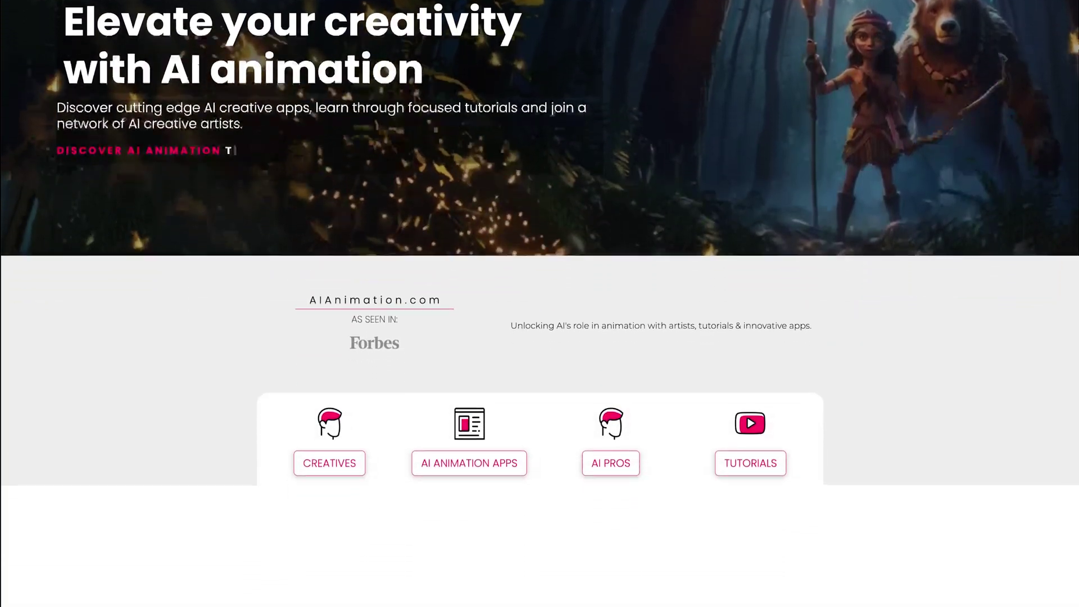
scroll(539, 303, down, 5)
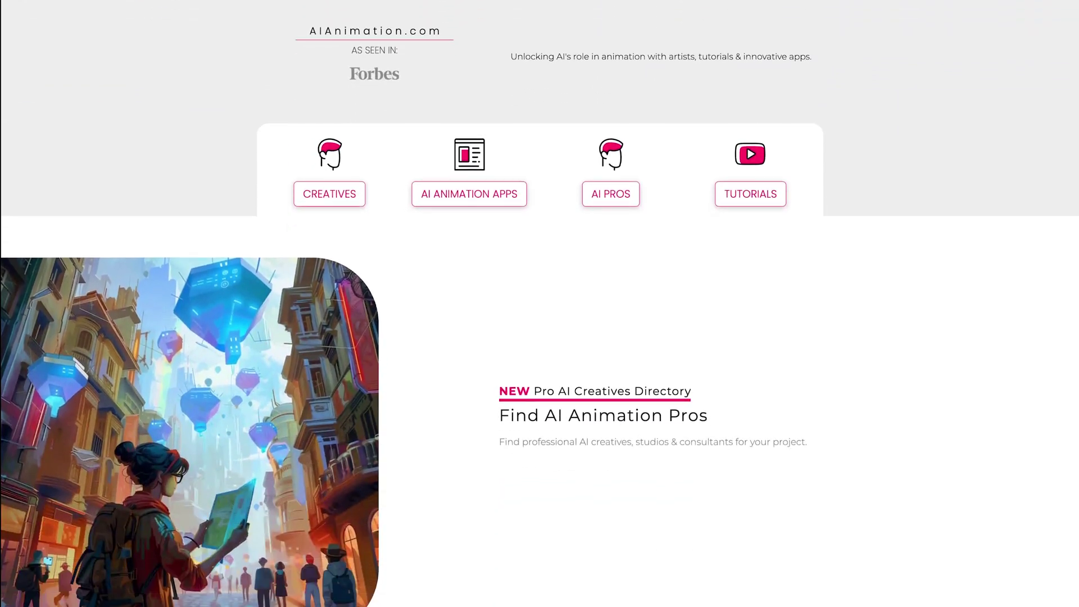
scroll(539, 304, down, 5)
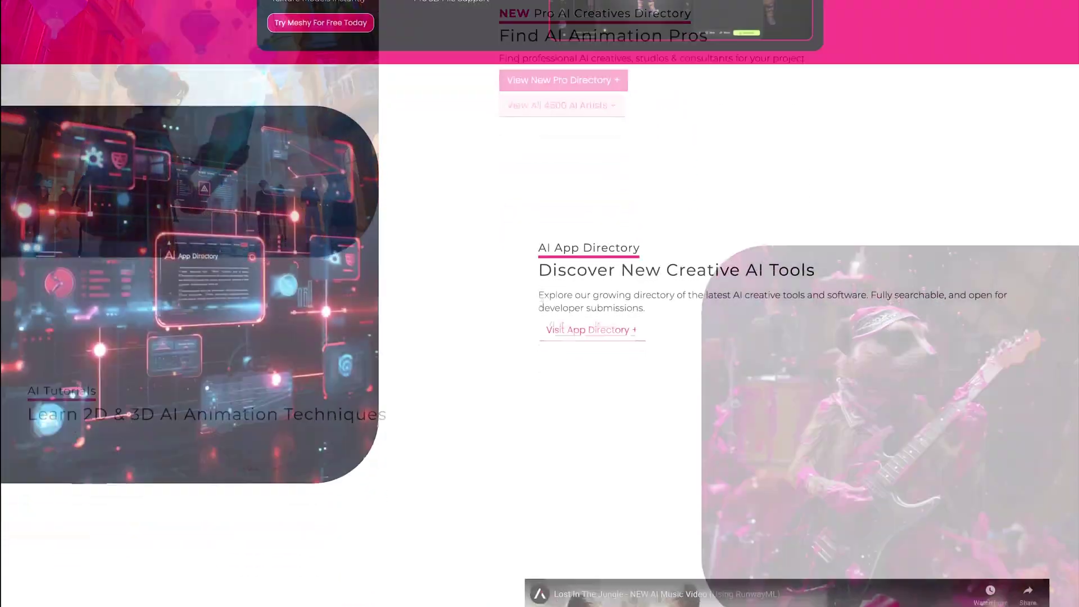
scroll(1074, 333, down, 2)
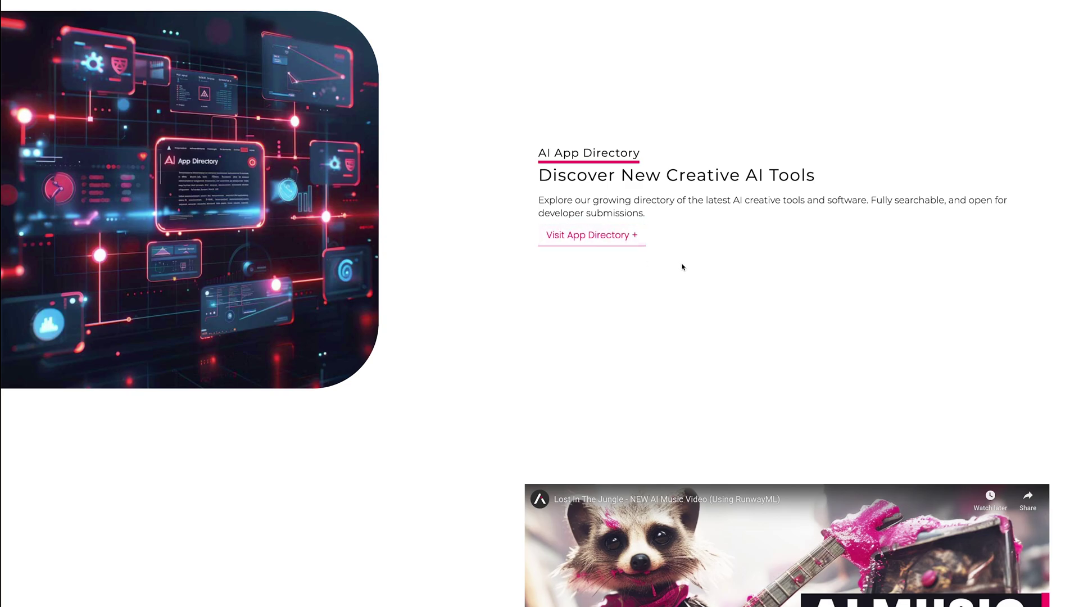
scroll(332, 418, down, 7)
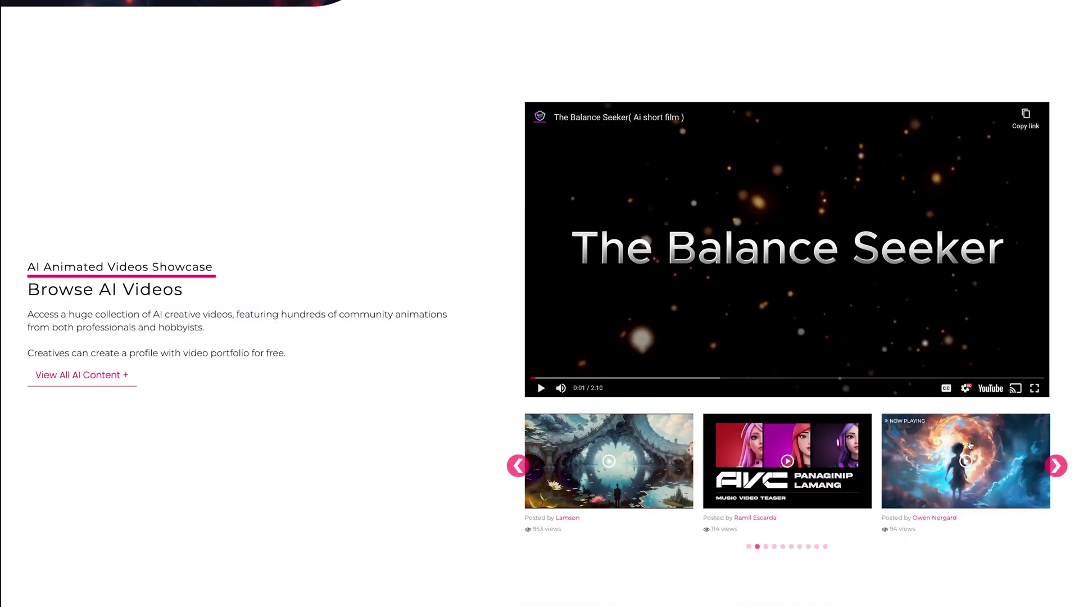
Page through the AI videos carousel to its last videos, then scroll to Find AI Animation Pros
click(1062, 469)
click(1058, 469)
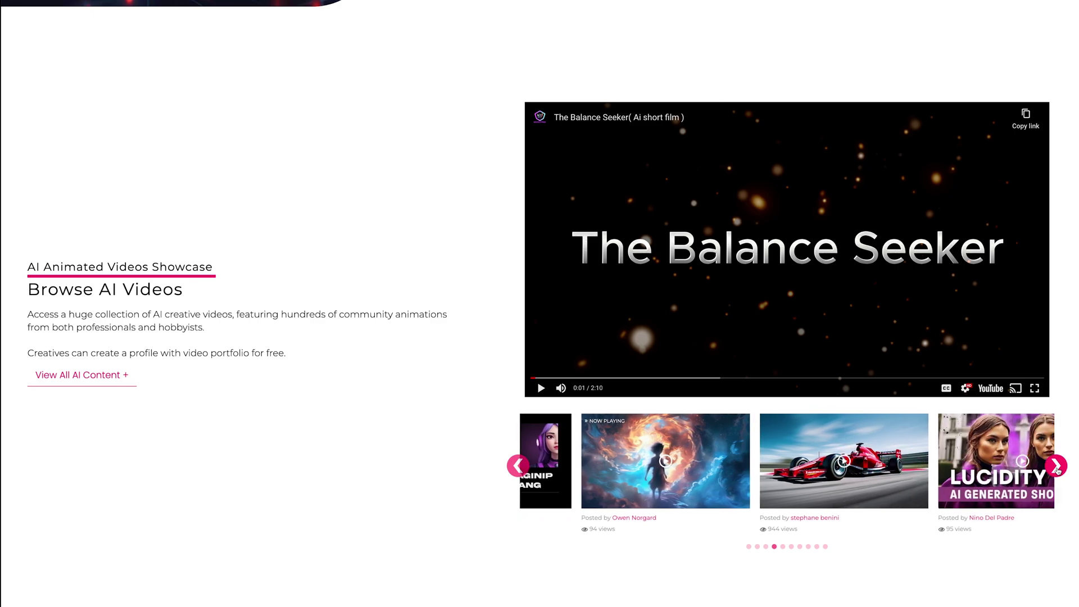
click(1058, 470)
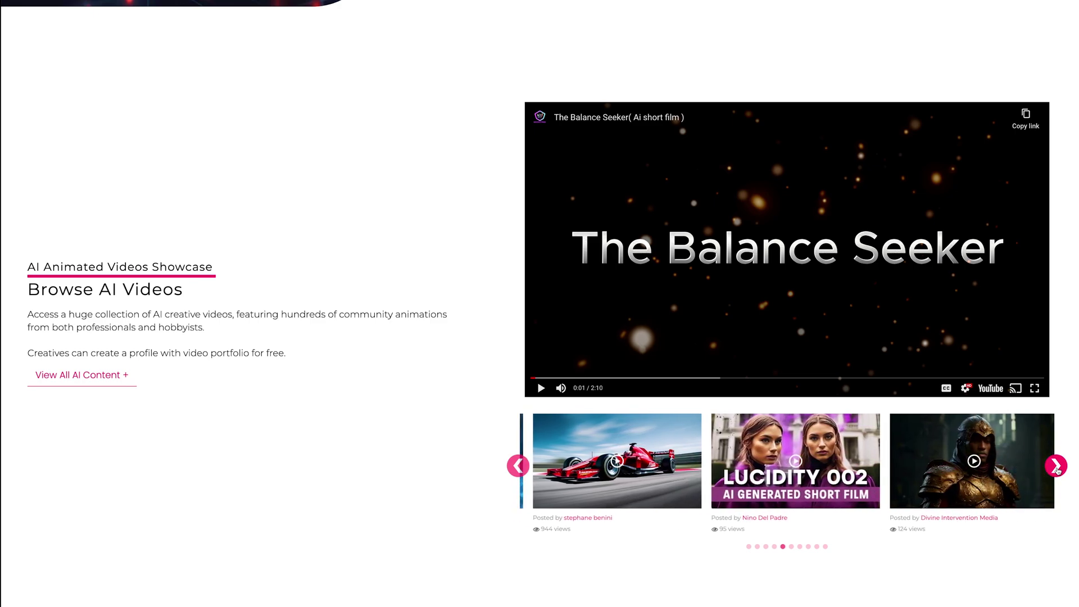
click(1058, 470)
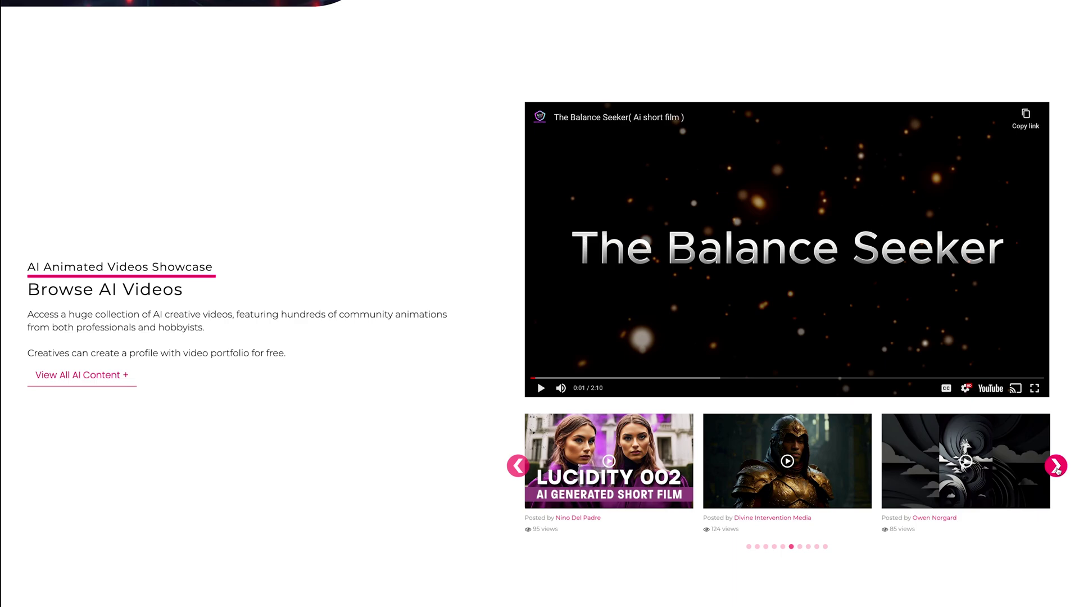
click(1057, 470)
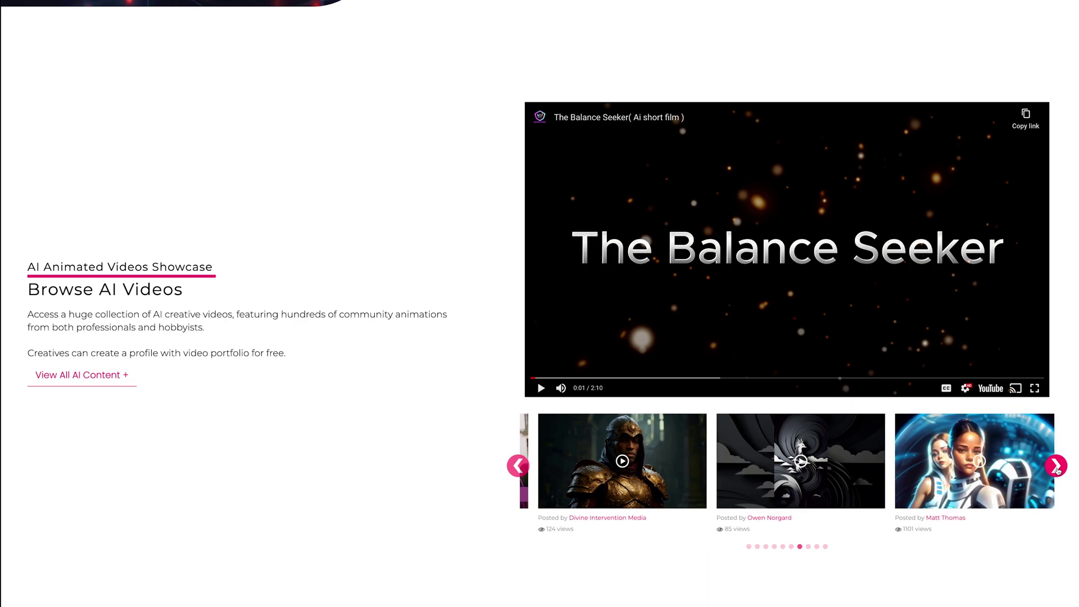
click(1058, 470)
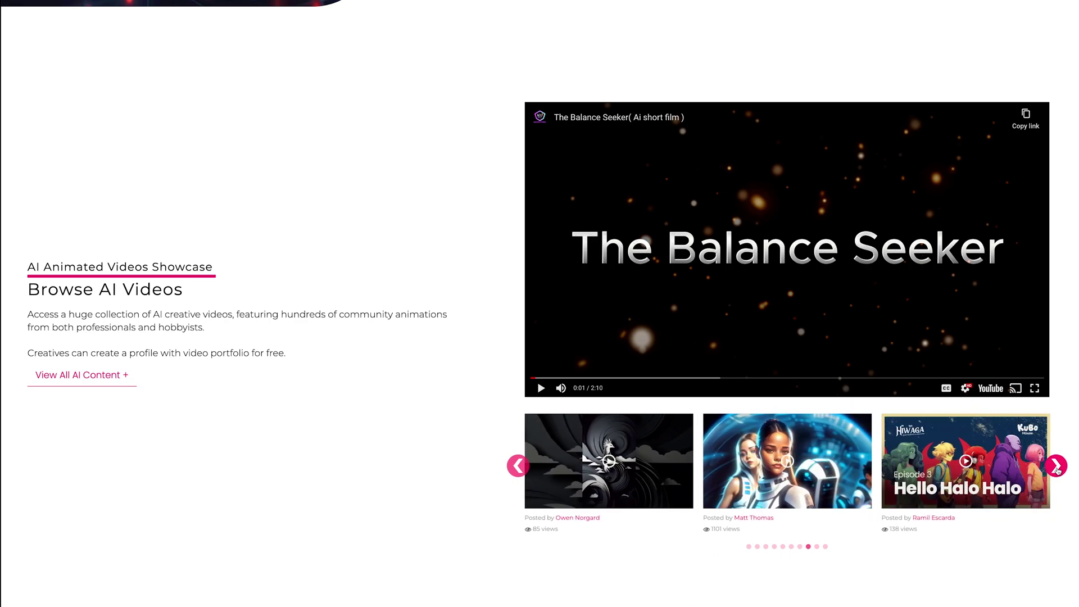
click(1058, 470)
click(1057, 470)
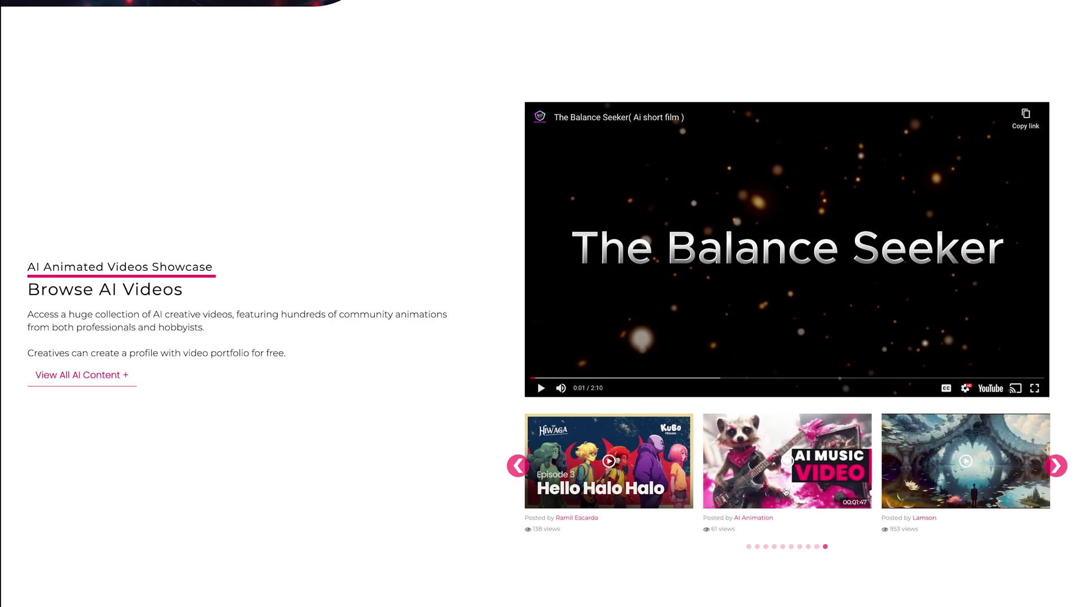
scroll(283, 297, down, 12)
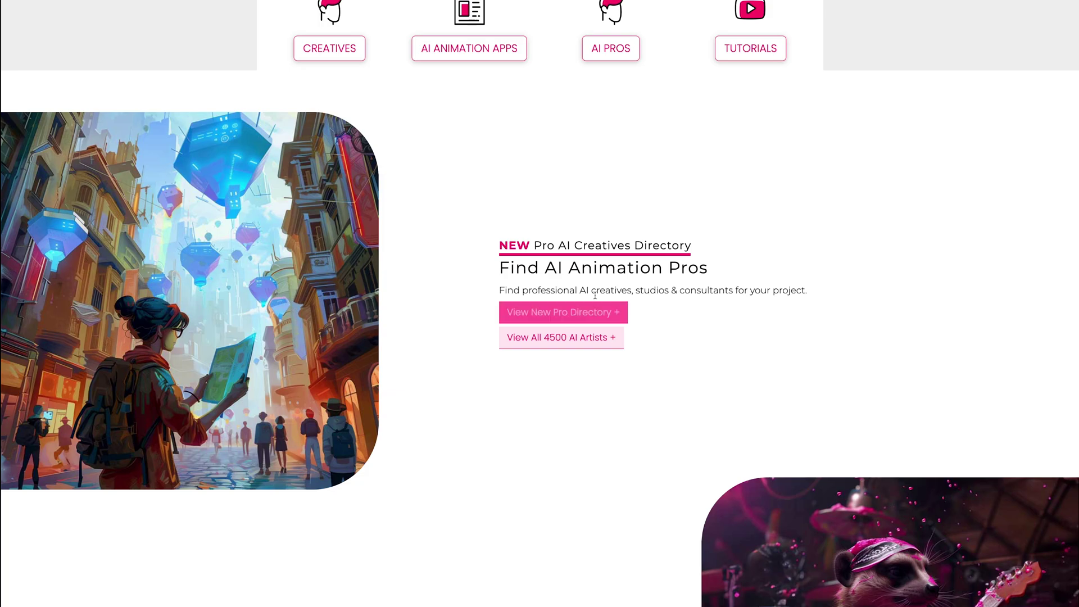
Open the New Pro Directory, scroll through the Search Members listings, then return to the top
click(548, 313)
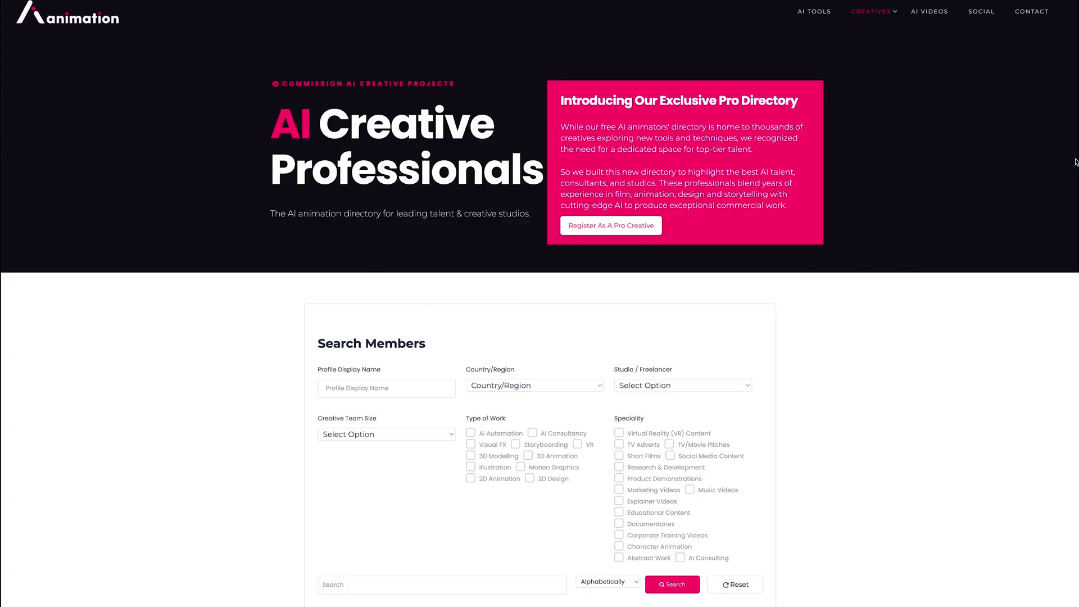
scroll(1075, 162, down, 5)
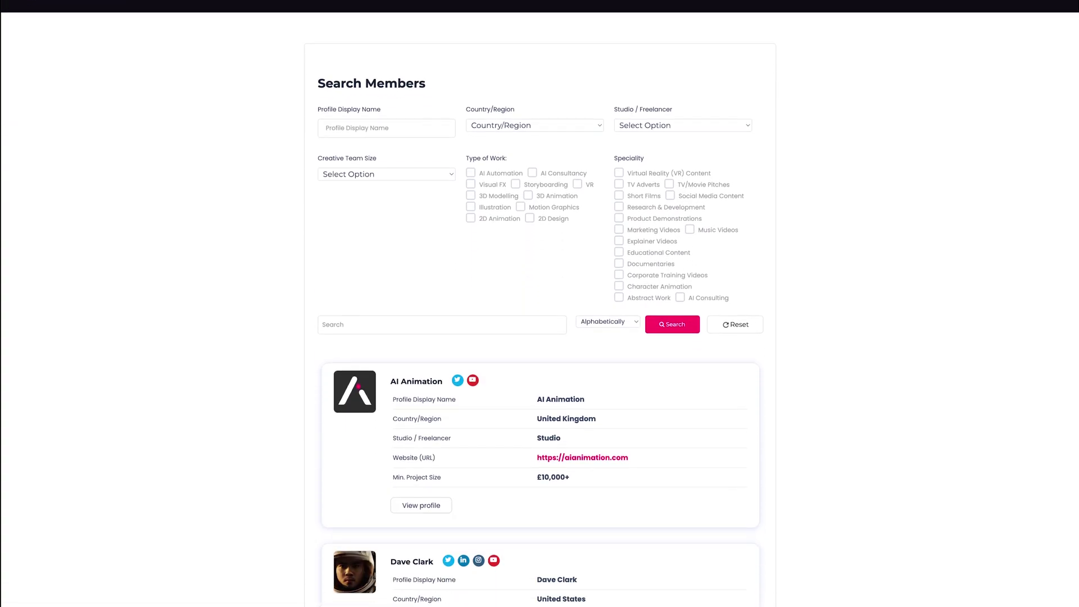
scroll(540, 304, down, 6)
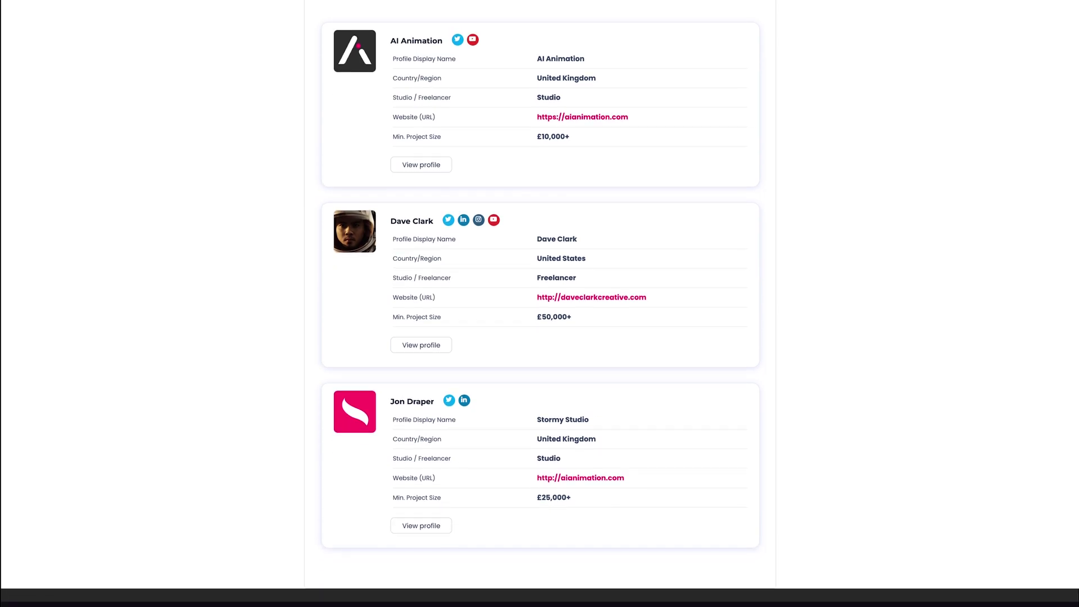
scroll(1074, 288, up, 6)
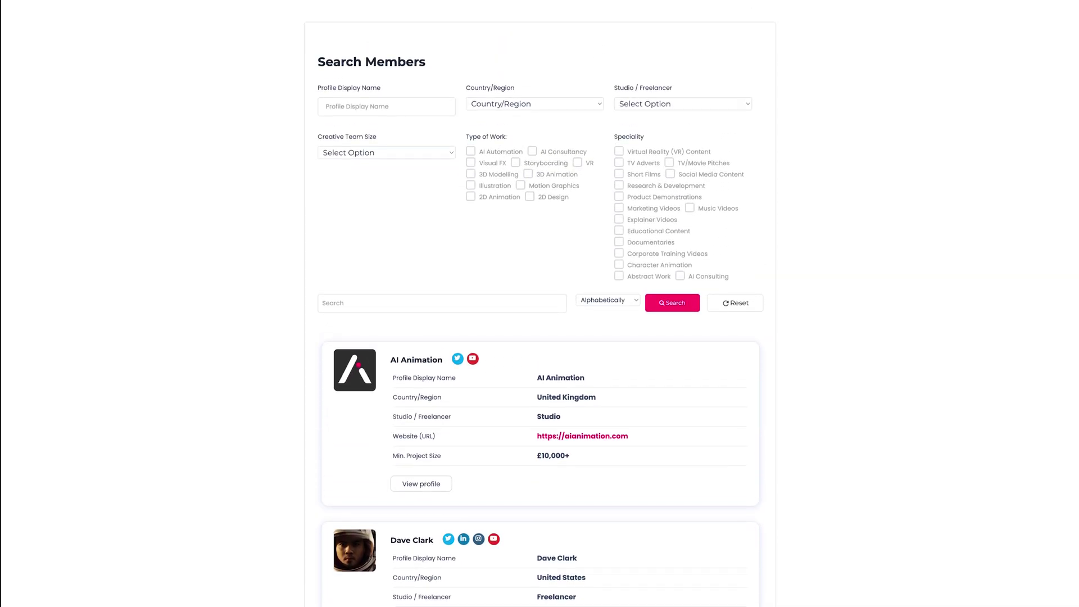
scroll(1065, 213, up, 5)
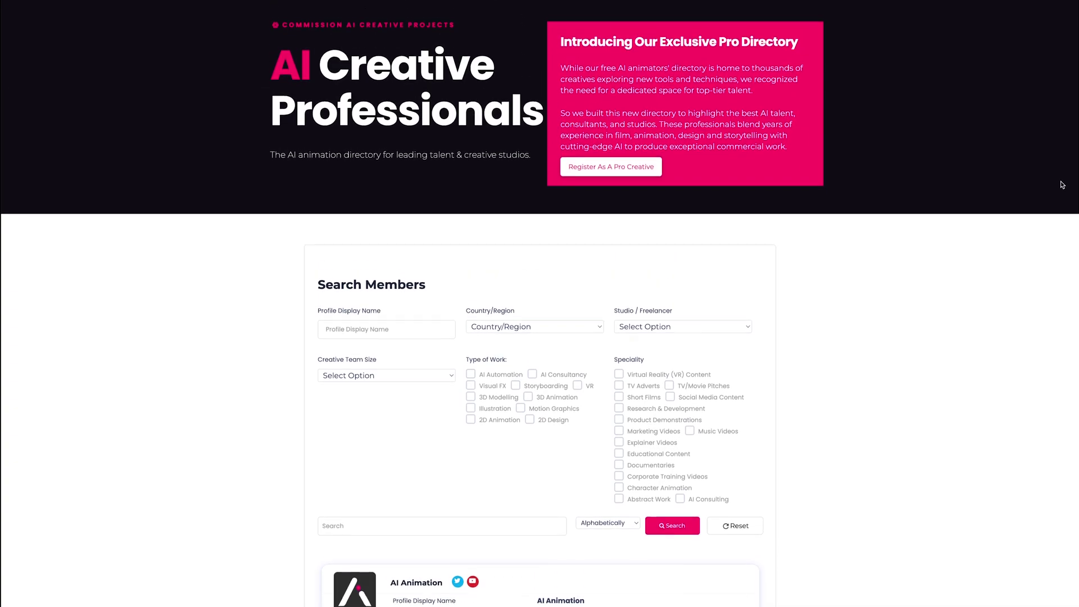
scroll(1059, 163, up, 1)
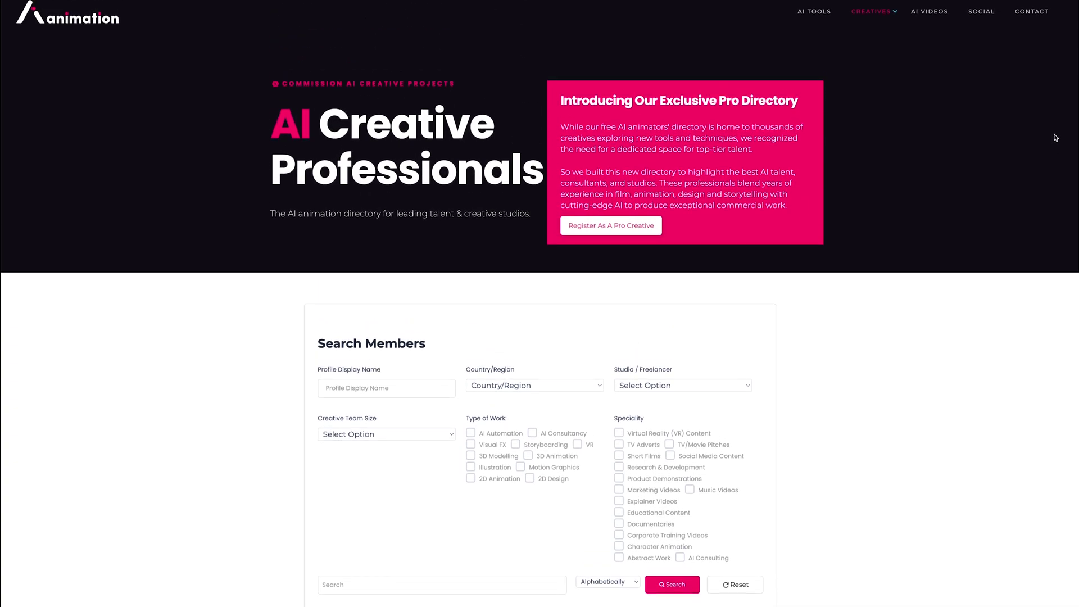